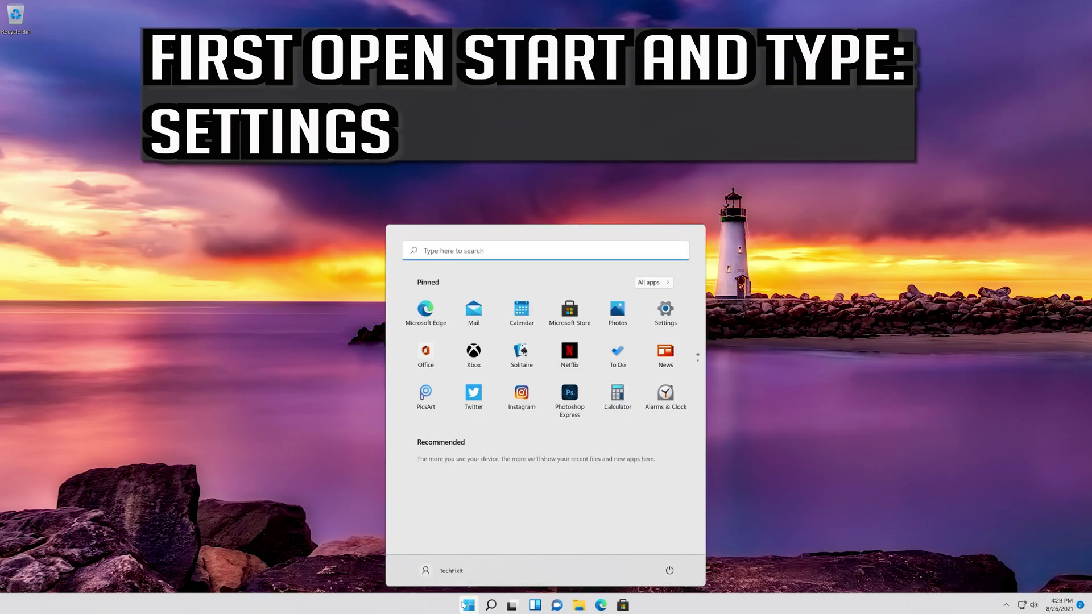
Step: Search the Start menu for 'settings'
type("settings")
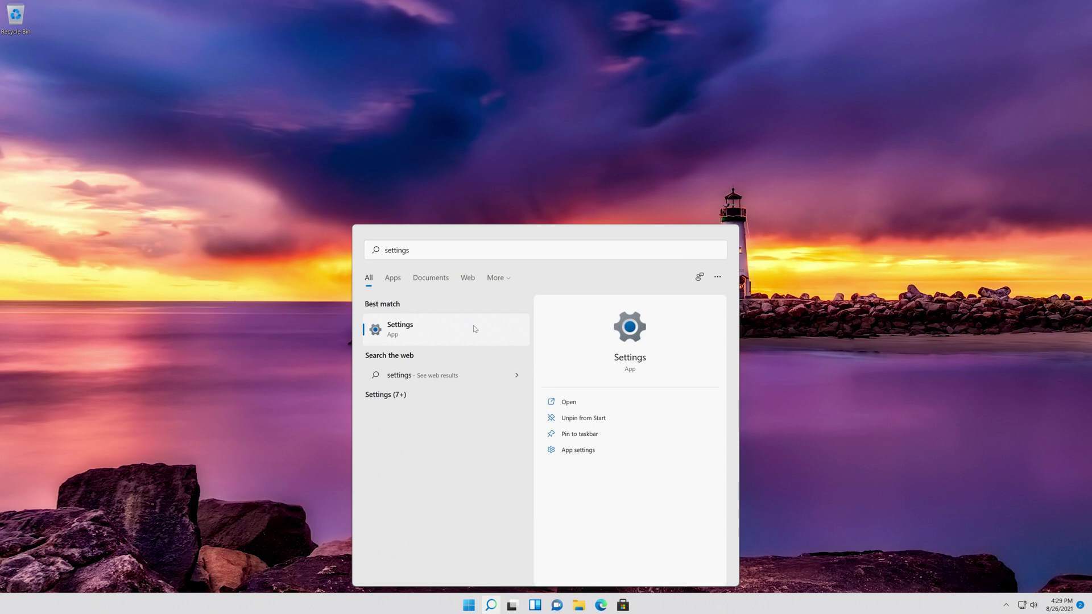
Step: Run the Camera troubleshooter from System > Troubleshoot > Other troubleshooters in Settings
left_click(475, 329)
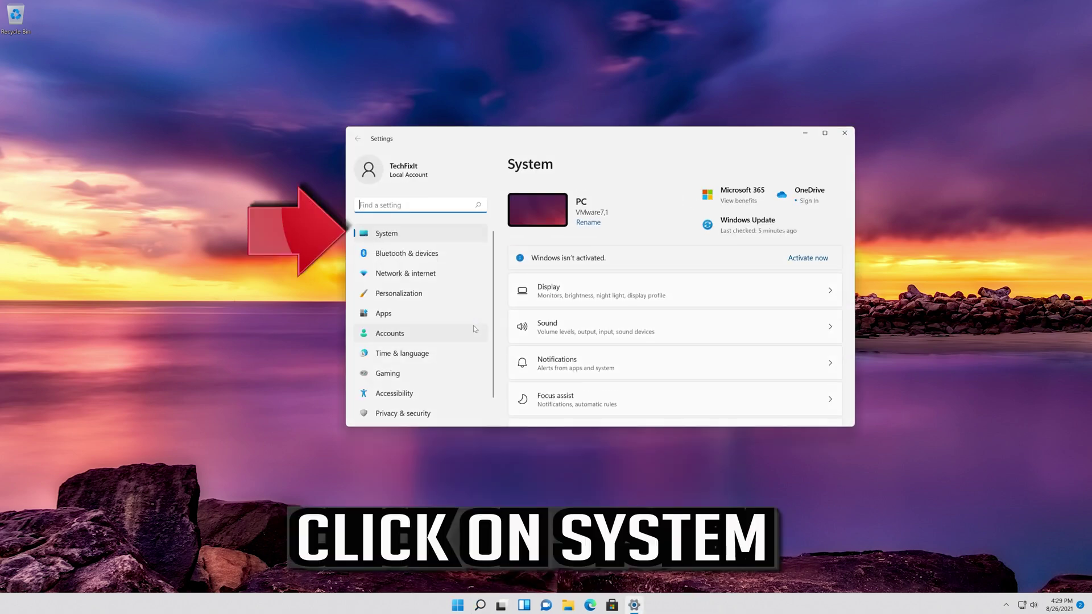
left_click(396, 238)
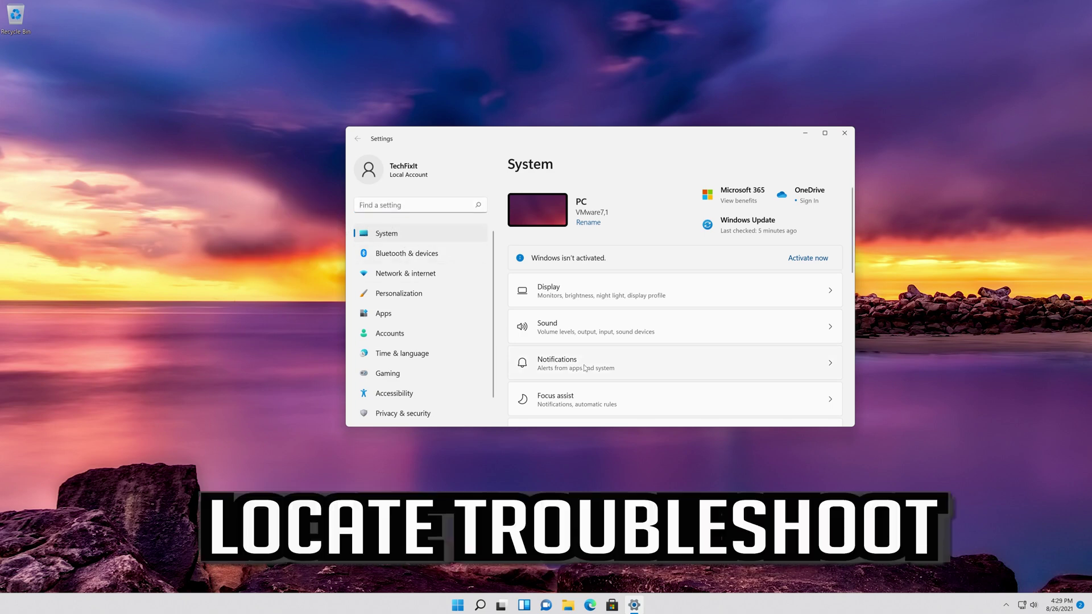
scroll(585, 367, "down", 4)
scroll(585, 368, "down", 2)
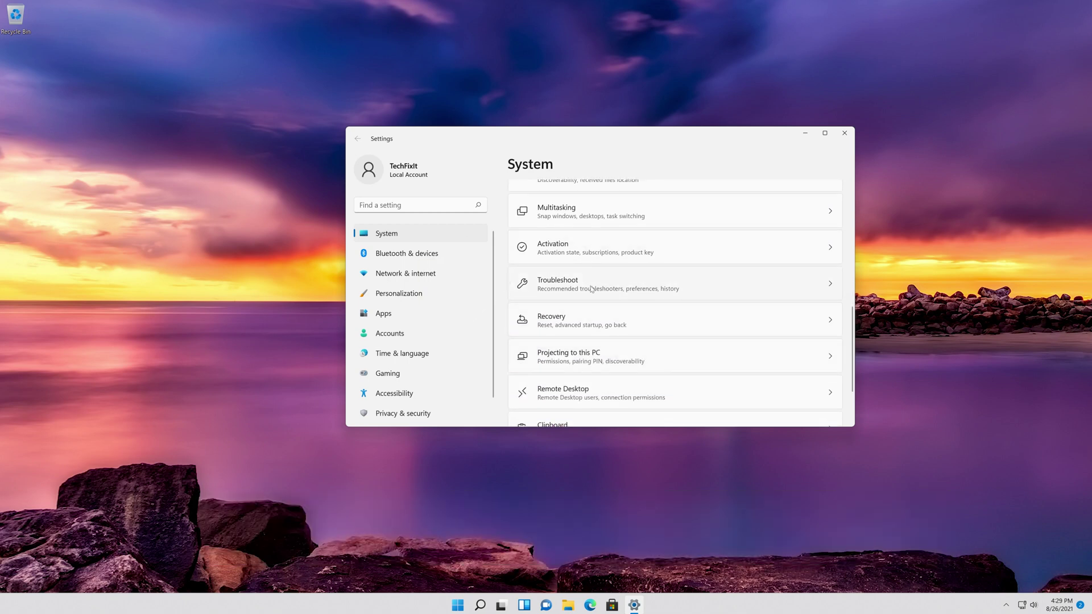
left_click(595, 291)
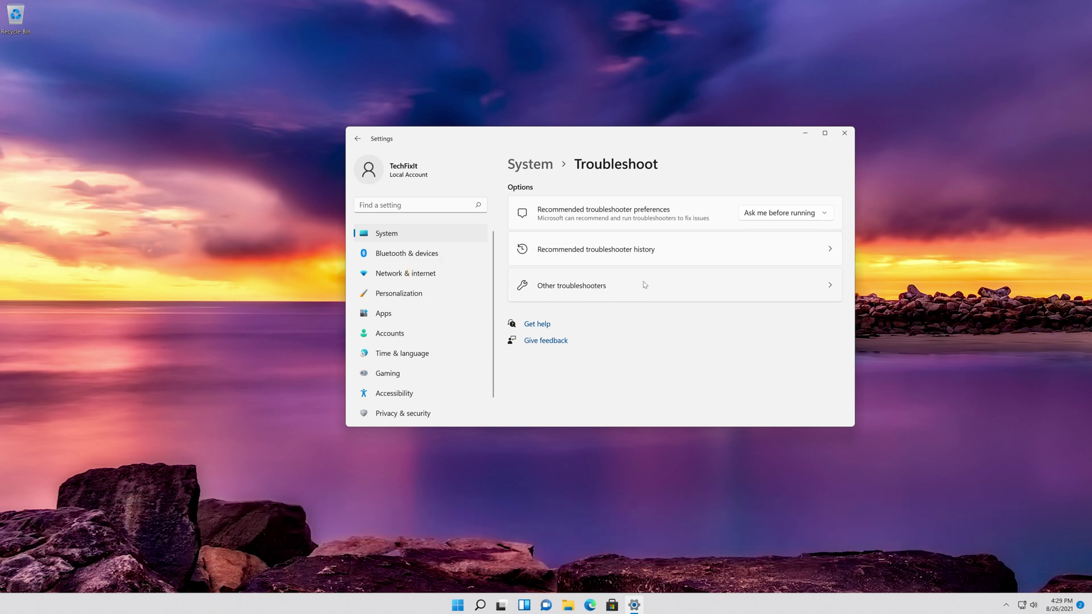
left_click(604, 292)
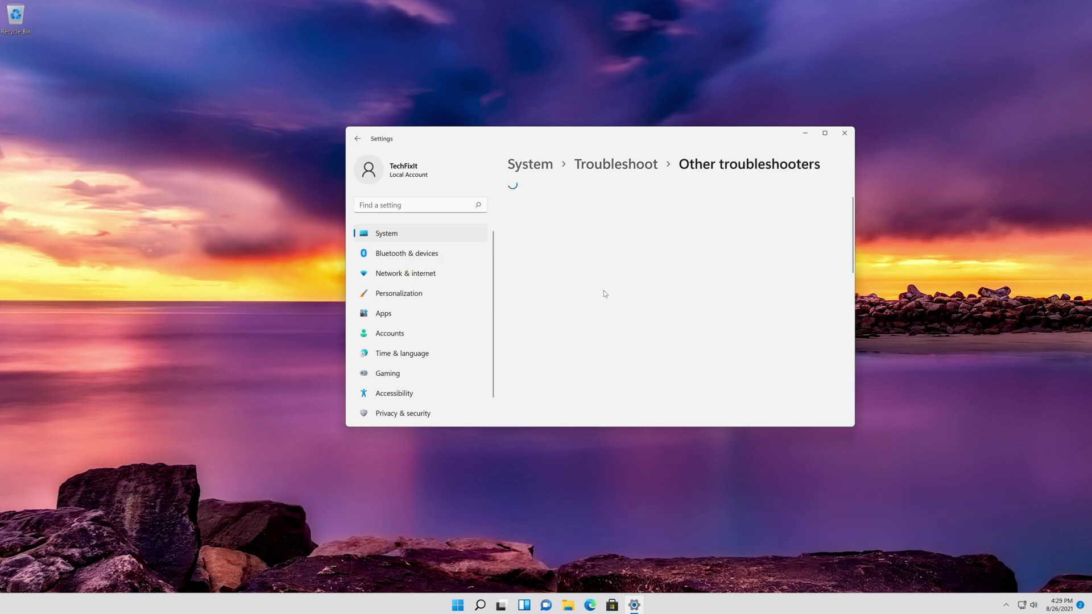
scroll(604, 294, "down", 2)
scroll(605, 293, "down", 1)
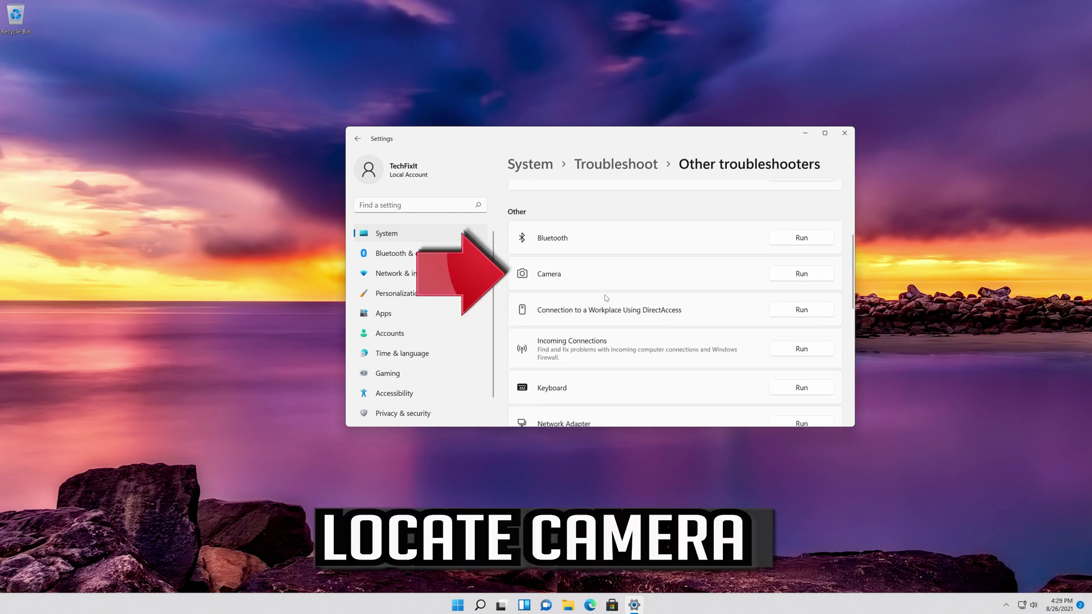
left_click(798, 279)
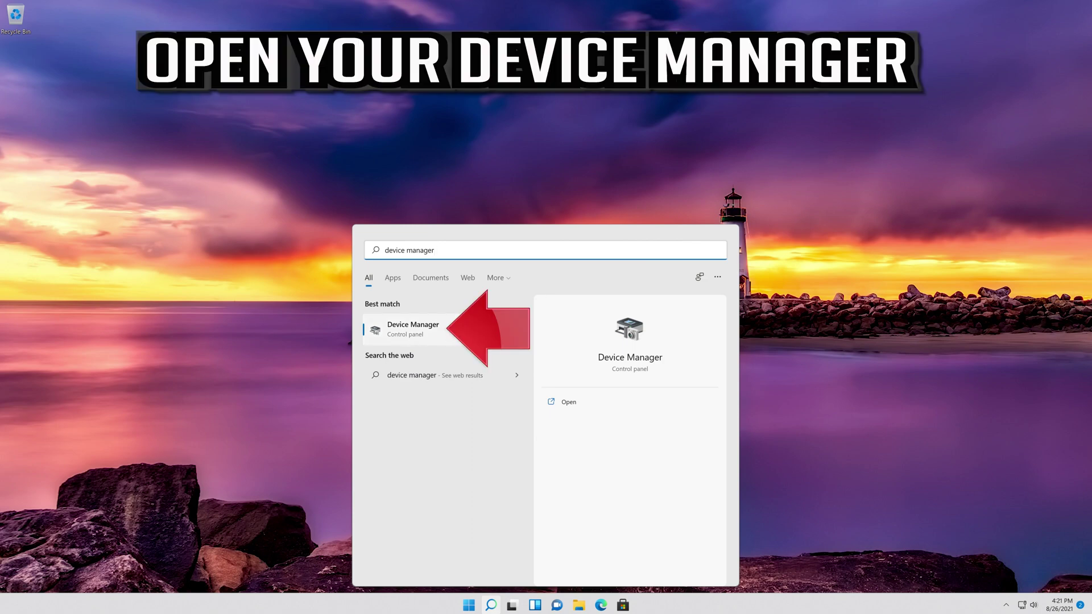
Step: Launch Device Manager from the Start search results
left_click(448, 332)
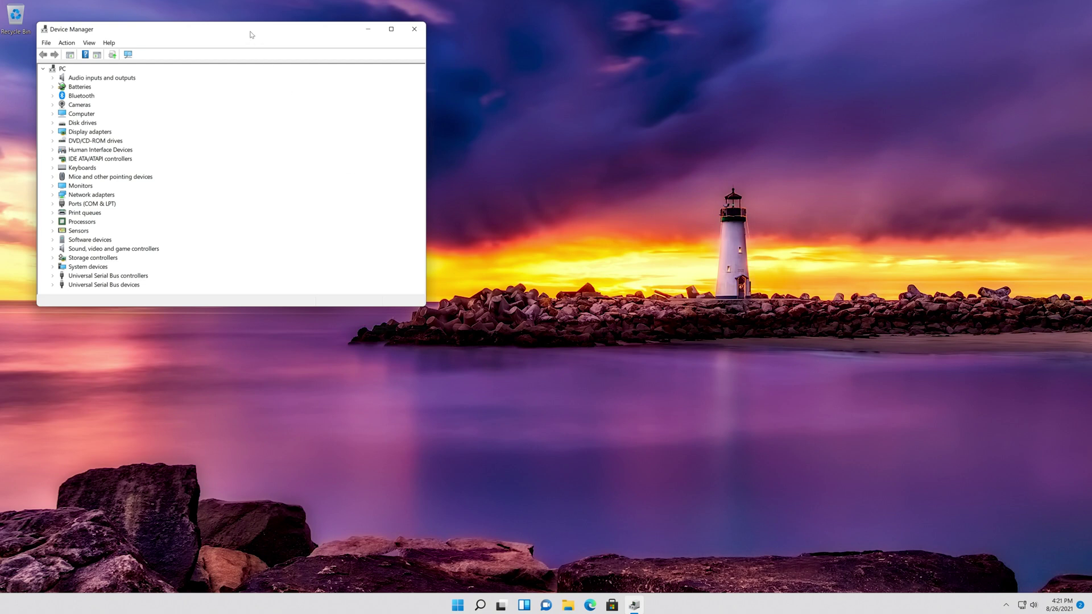
Step: Show the Driver tab in the first Integrated Webcam's properties under Cameras
mouse_move(250, 34)
left_mouse_down()
mouse_move(360, 82)
mouse_move(641, 153)
left_mouse_up()
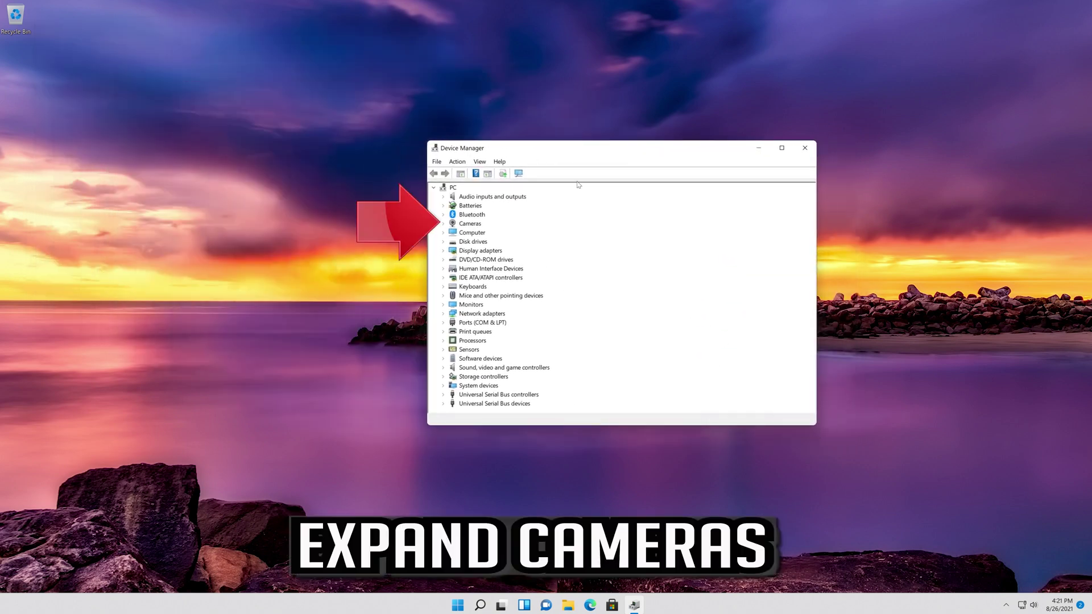
left_click(443, 224)
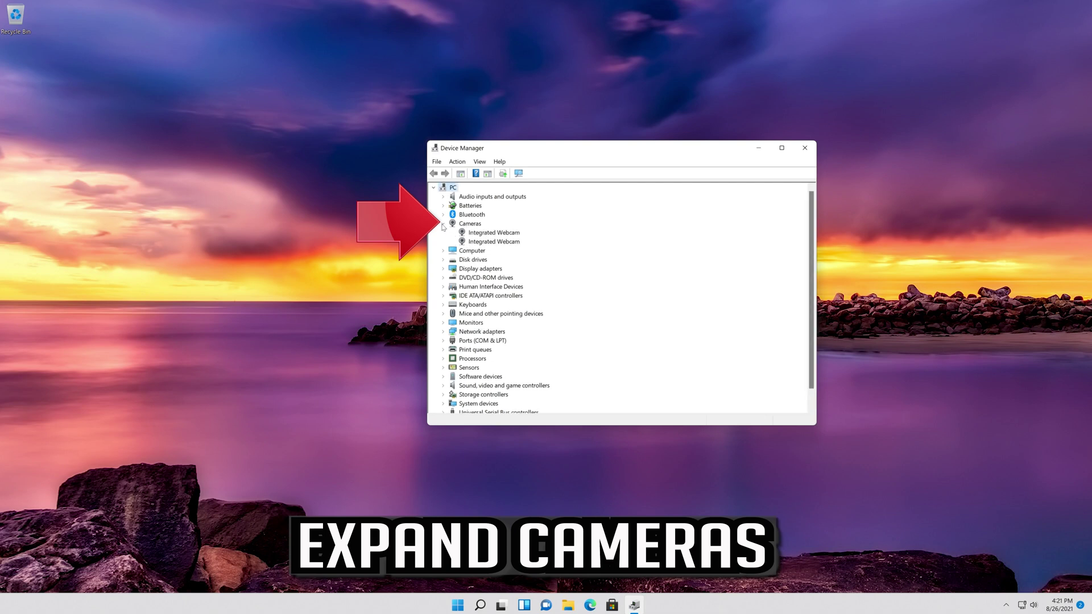
left_click(503, 233)
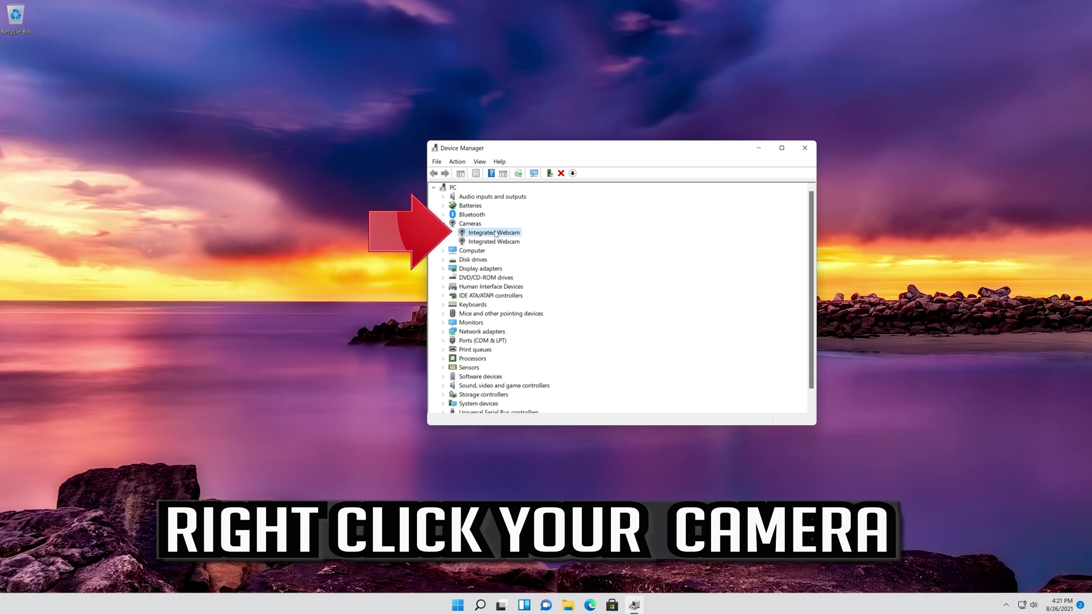
right_click(495, 234)
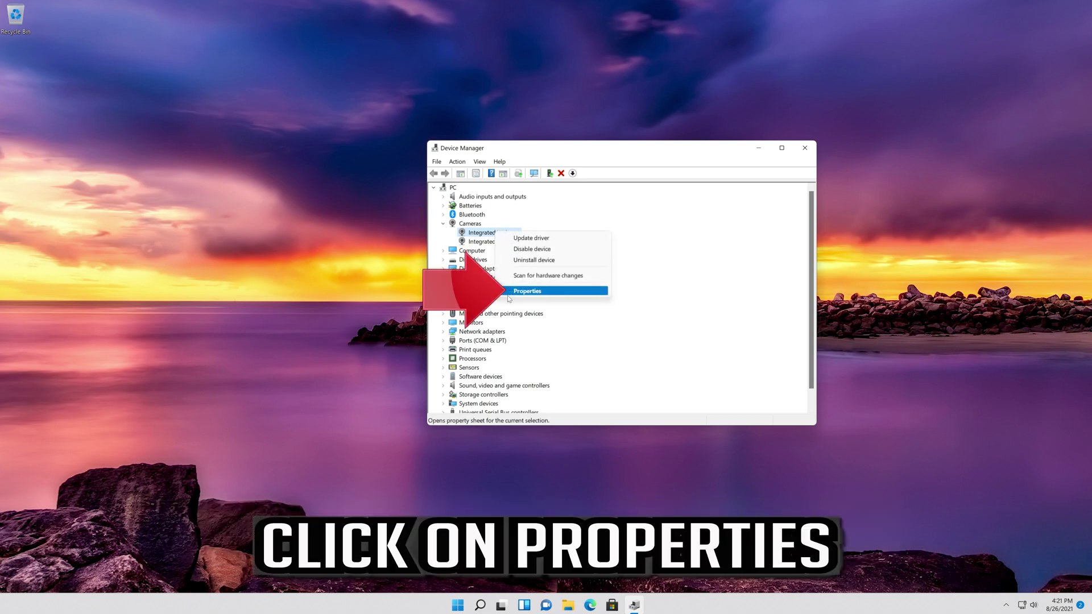
left_click(555, 291)
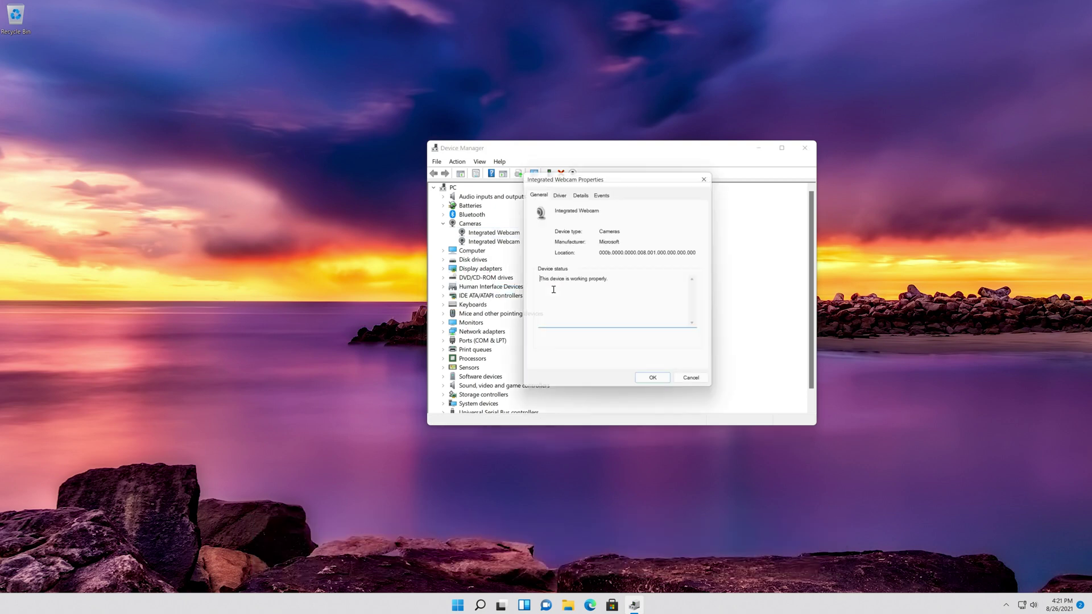
left_click(560, 197)
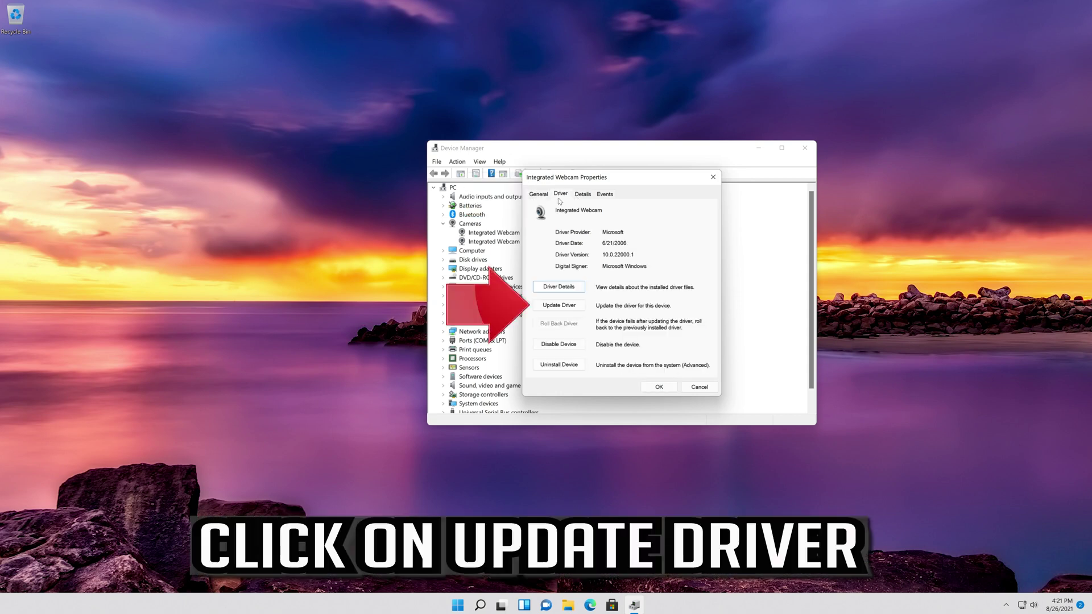
Step: Search automatically for a newer Integrated Webcam driver, then continue to Windows Update
left_click(574, 306)
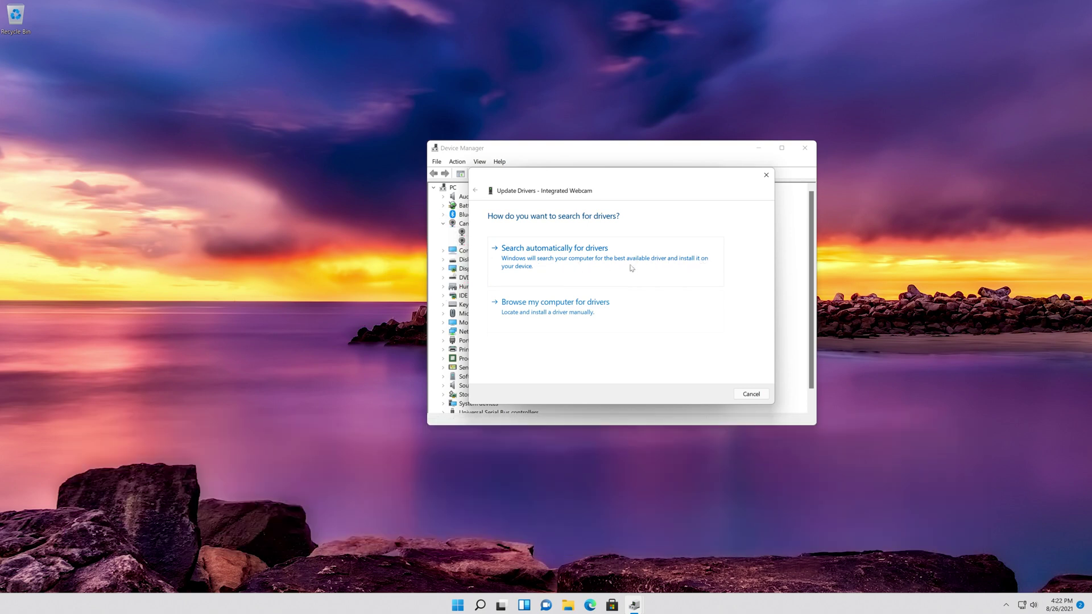
left_click(631, 268)
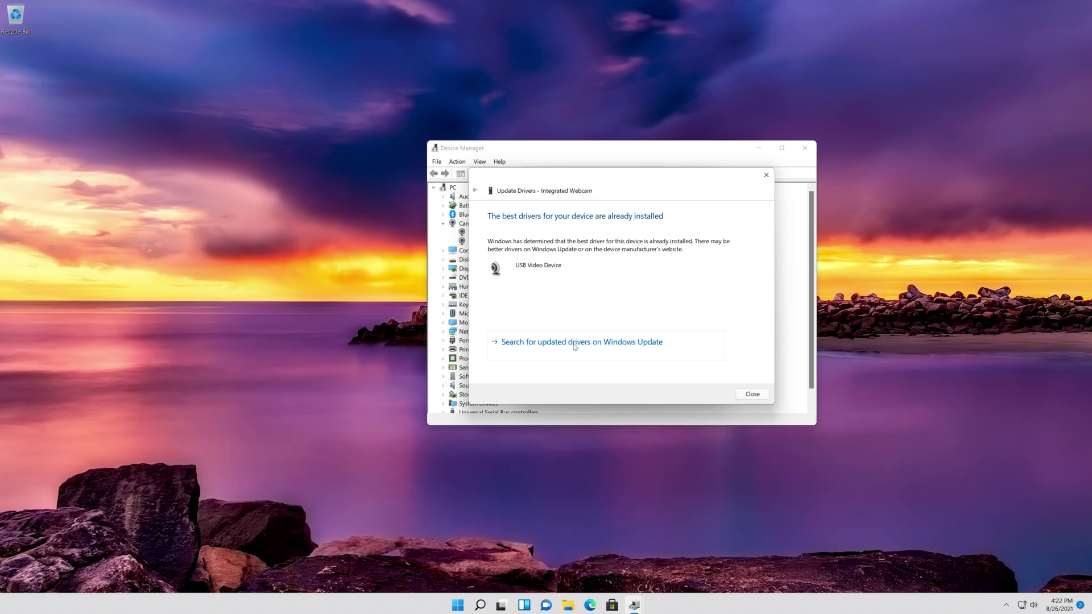
left_click(575, 344)
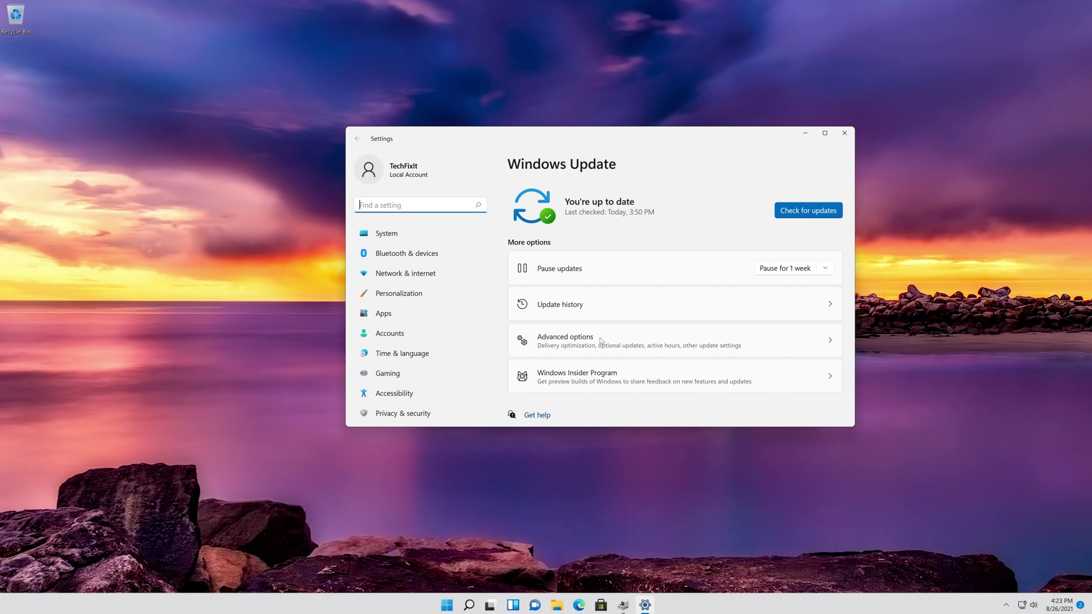
Step: Run Check for updates on the Windows Update page
left_click(801, 215)
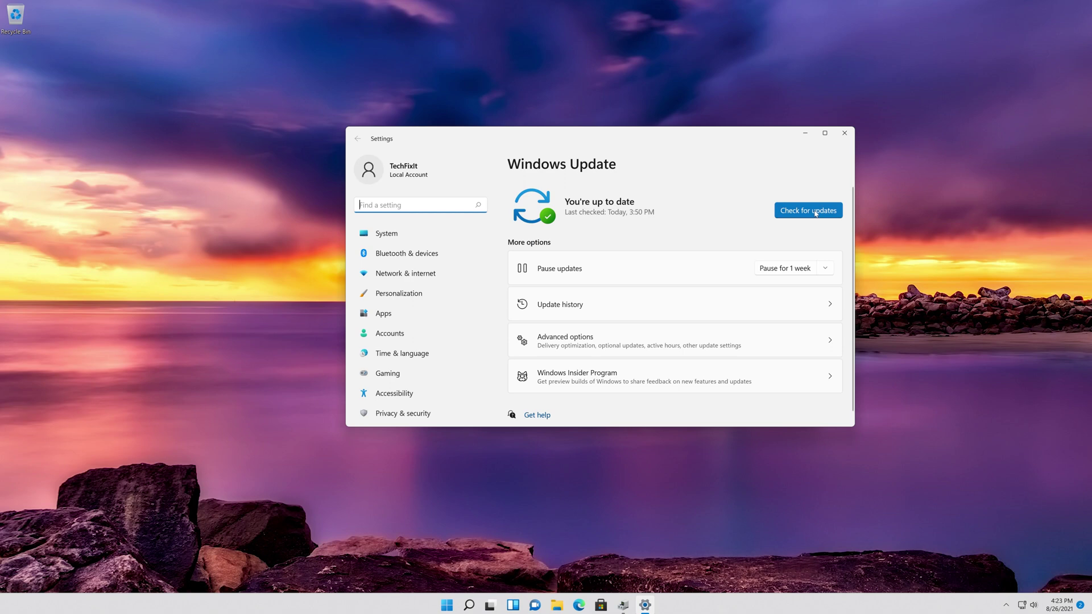
left_click(815, 213)
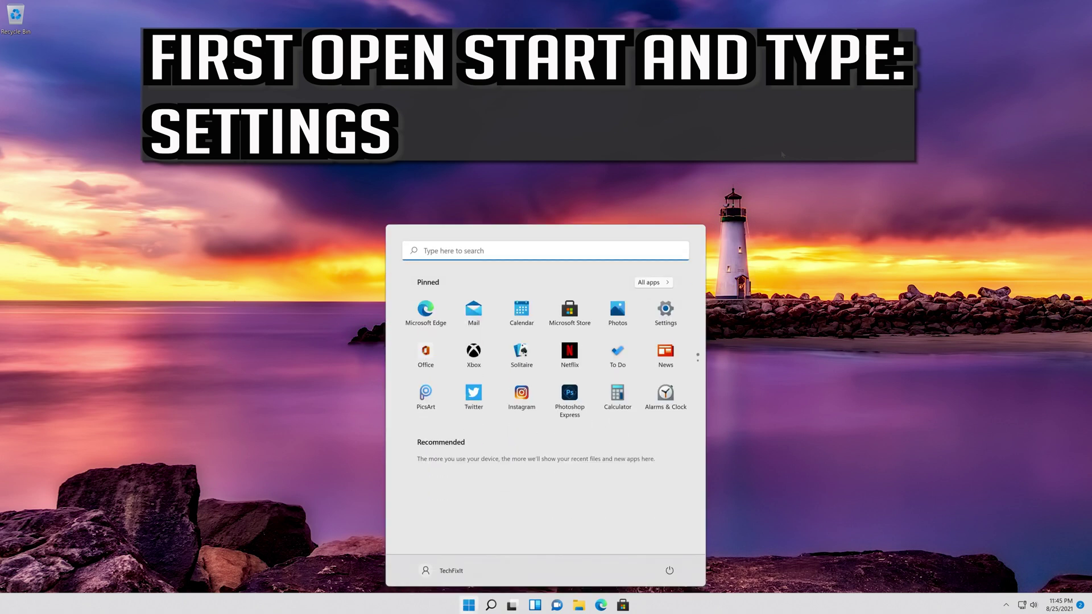
Step: Reopen the Settings app from a Start search for 'settings'
type("settin")
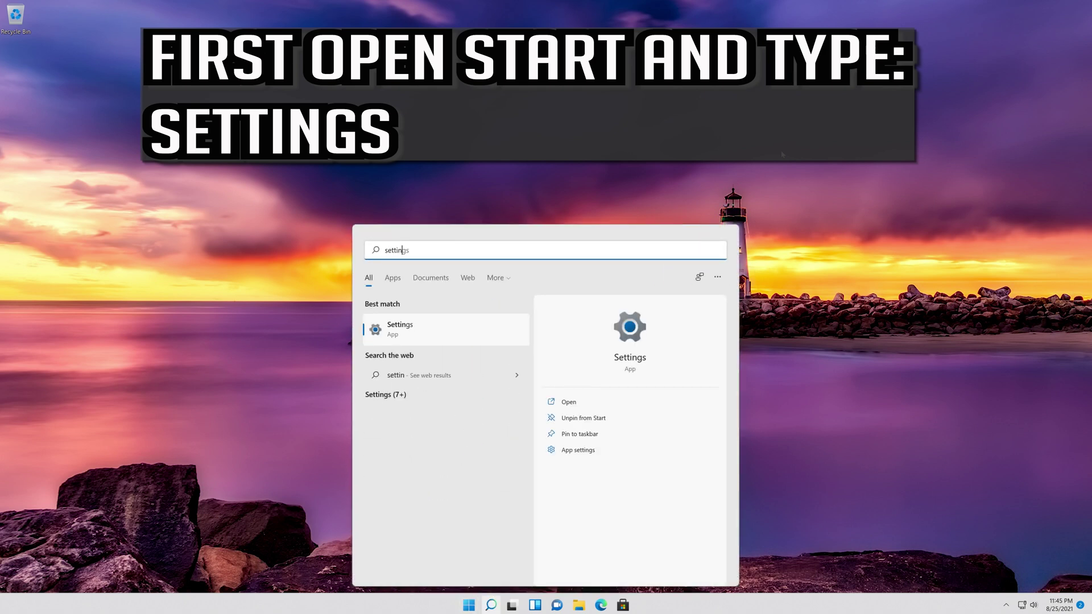
type("gs")
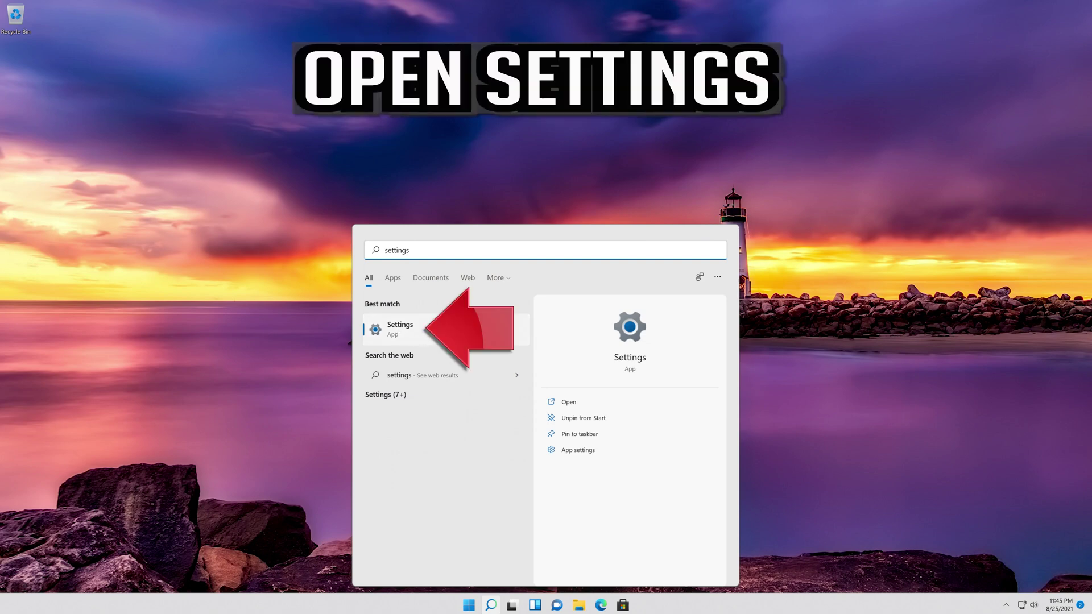
left_click(446, 329)
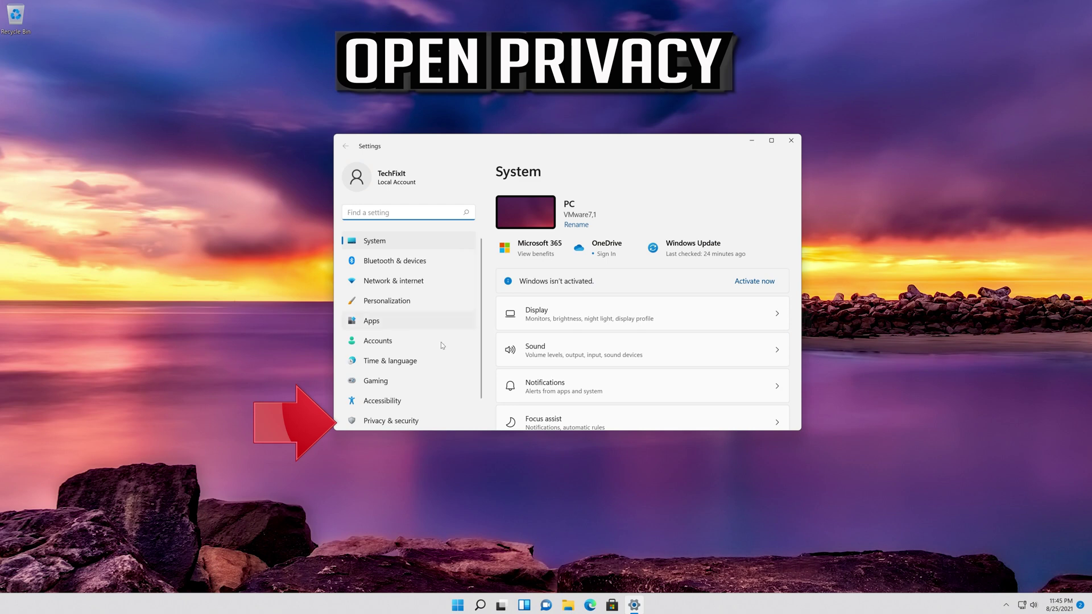
Step: Go to the Camera page under Privacy & security in Settings
left_click(416, 420)
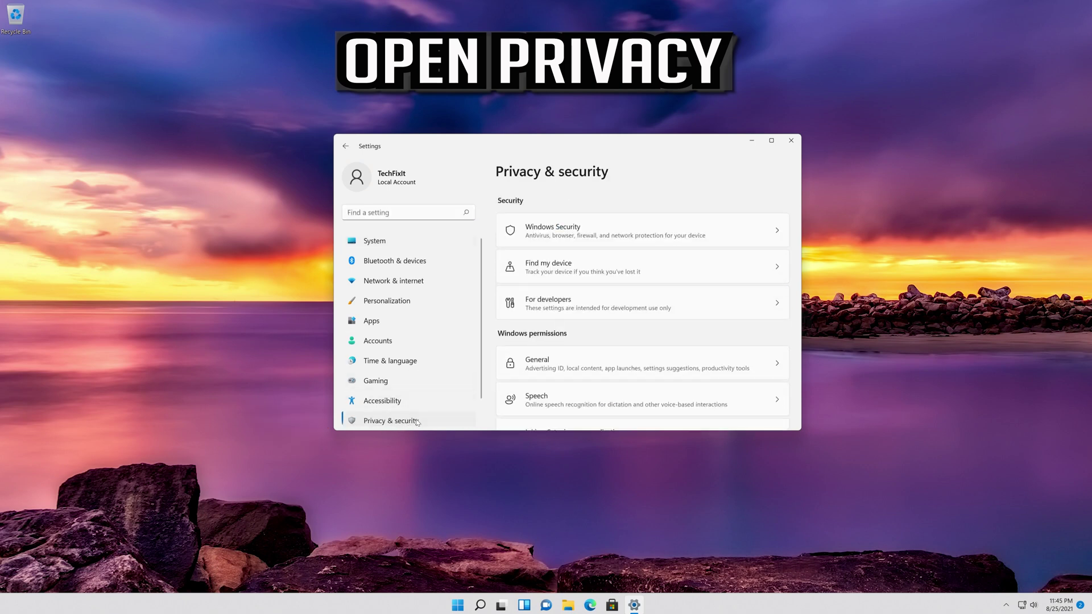
scroll(598, 343, "down", 1)
scroll(598, 344, "down", 3)
scroll(598, 343, "down", 2)
scroll(598, 342, "down", 2)
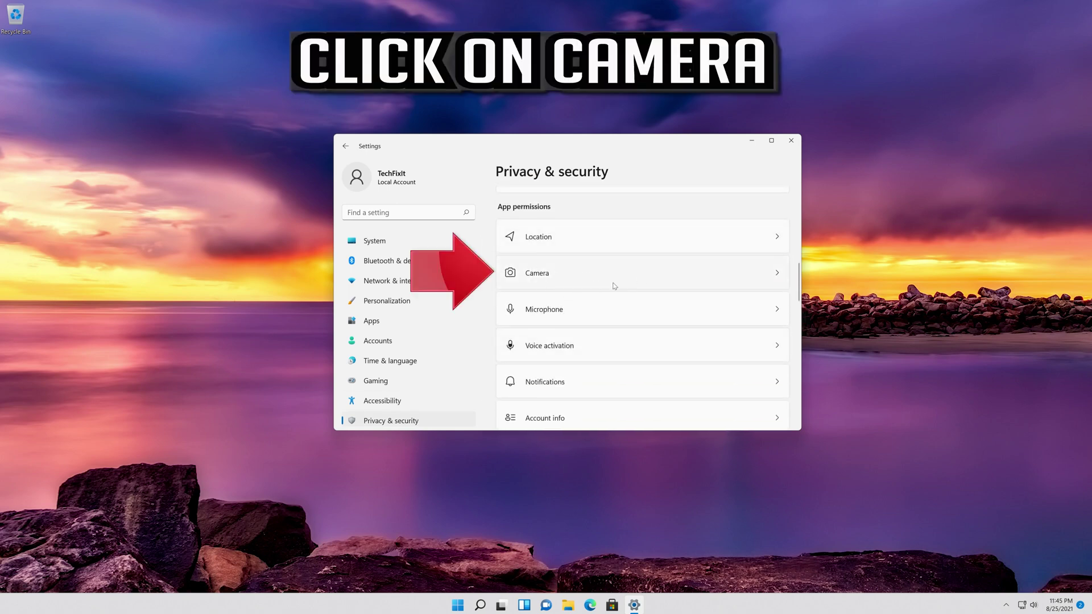
left_click(584, 281)
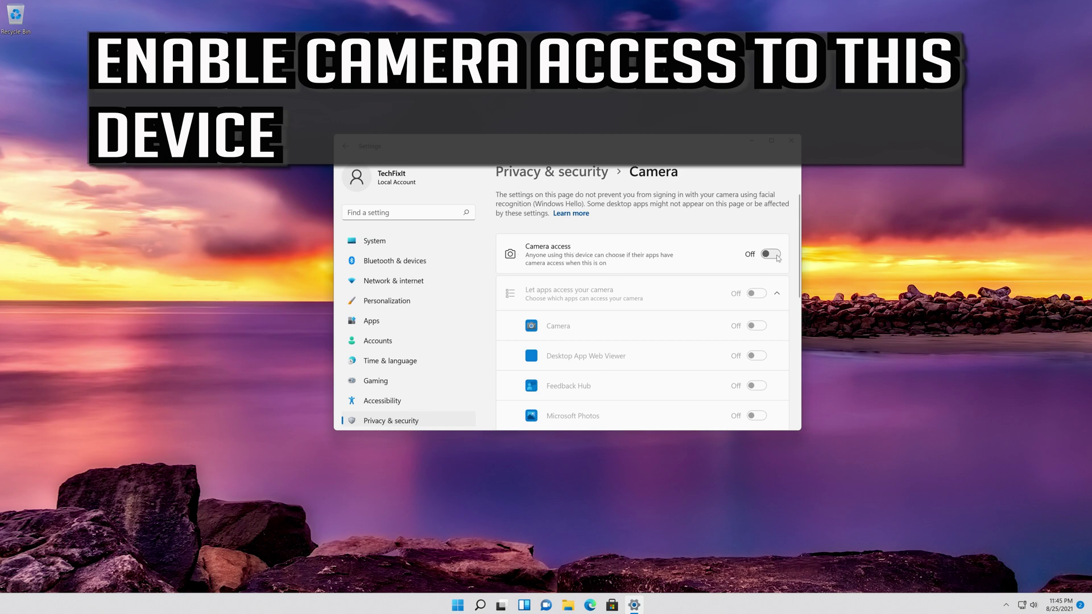
Step: Turn on camera access for the device and for desktop apps
left_click(772, 254)
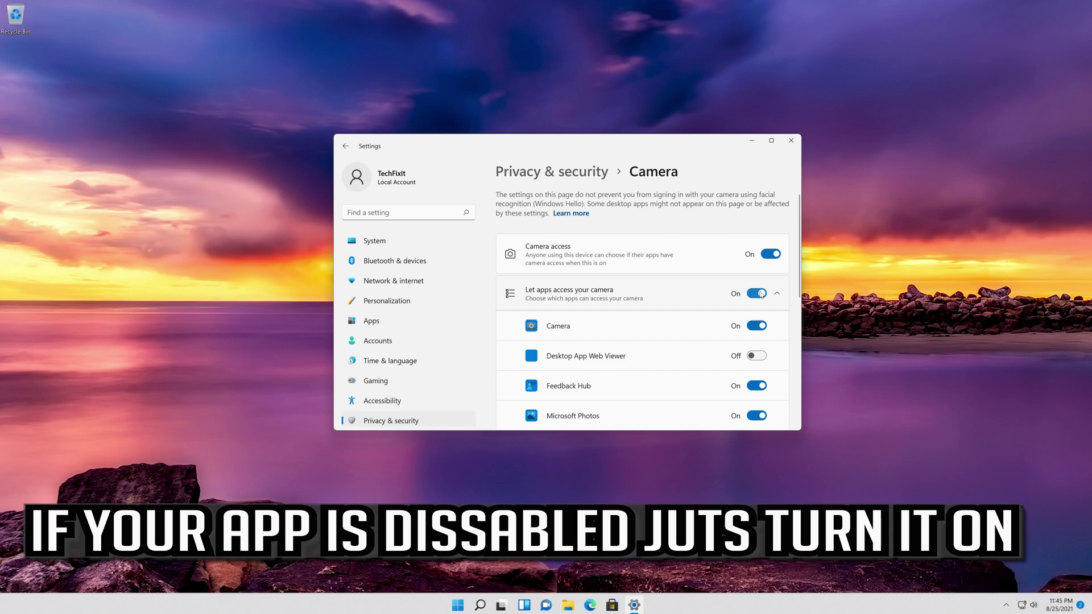
scroll(723, 267, "down", 2)
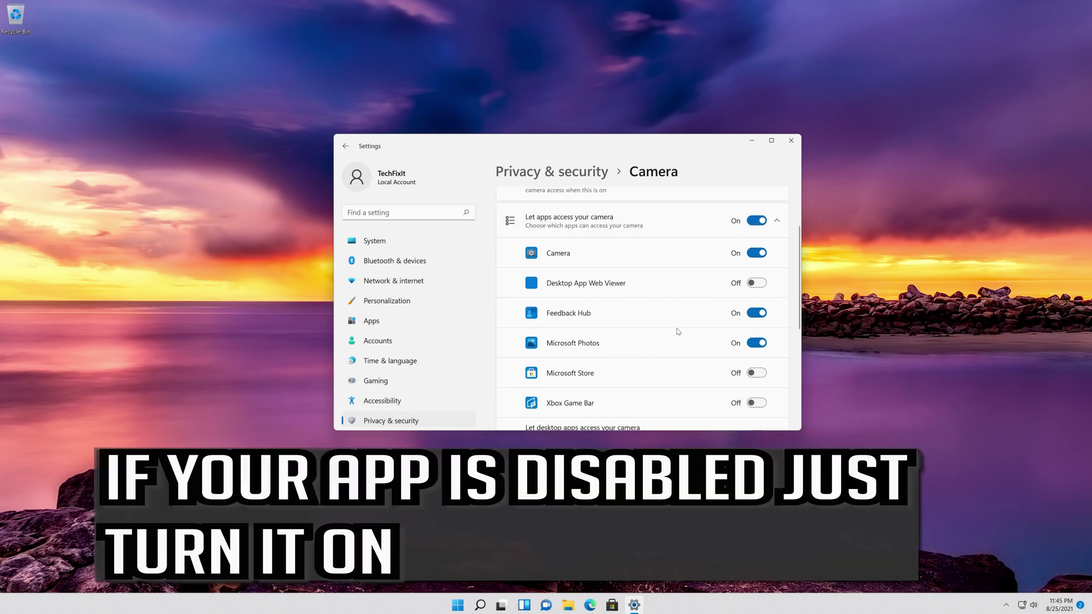
scroll(678, 331, "down", 3)
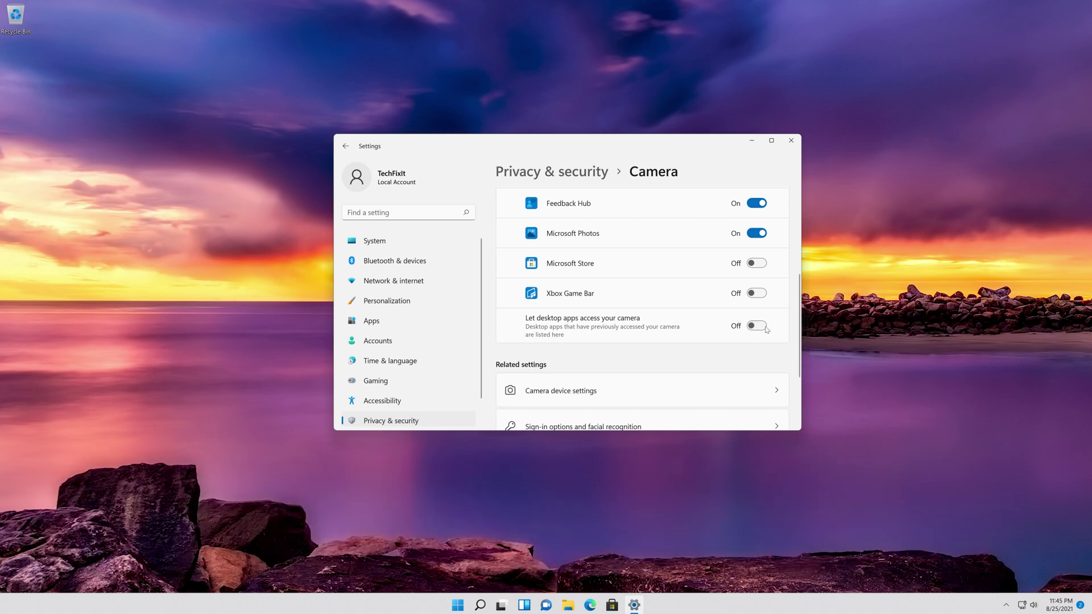
left_click(760, 329)
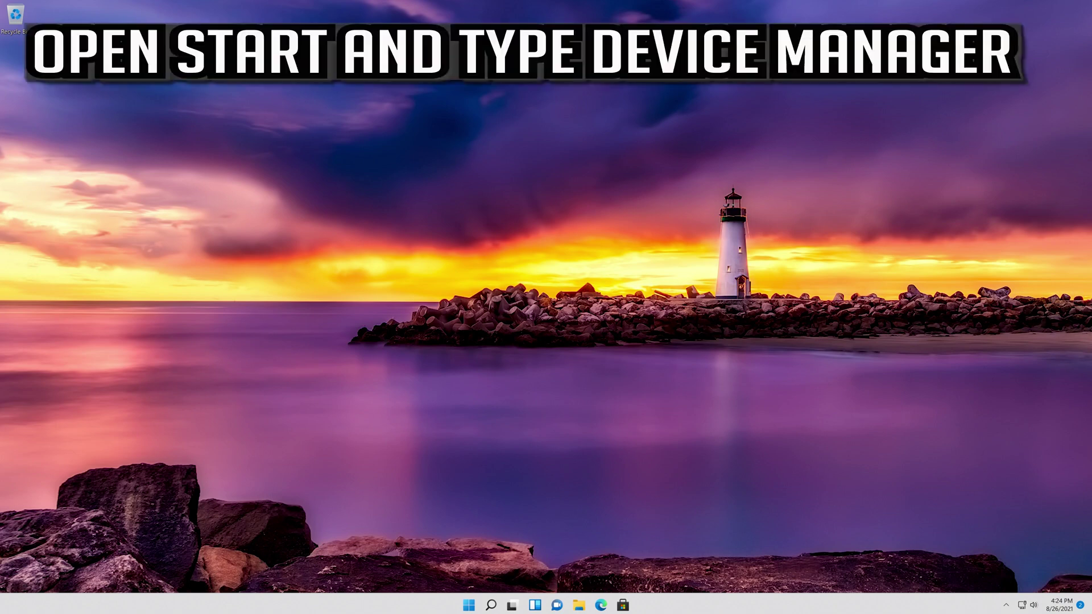
Step: Relaunch Device Manager from a Start menu search for 'device manager'
key("super")
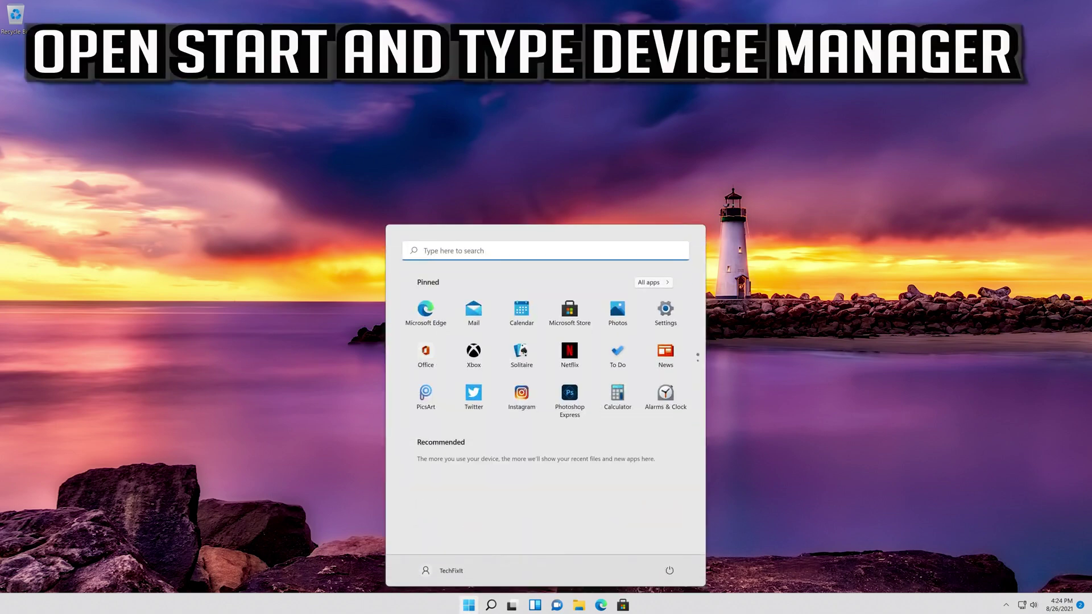
type("device mana")
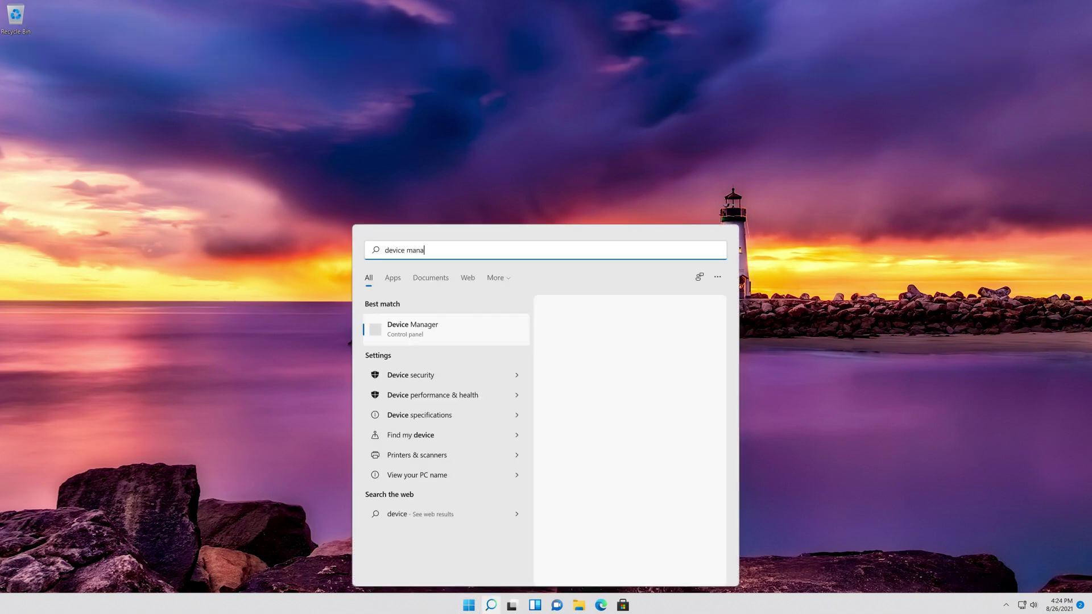
type("ger")
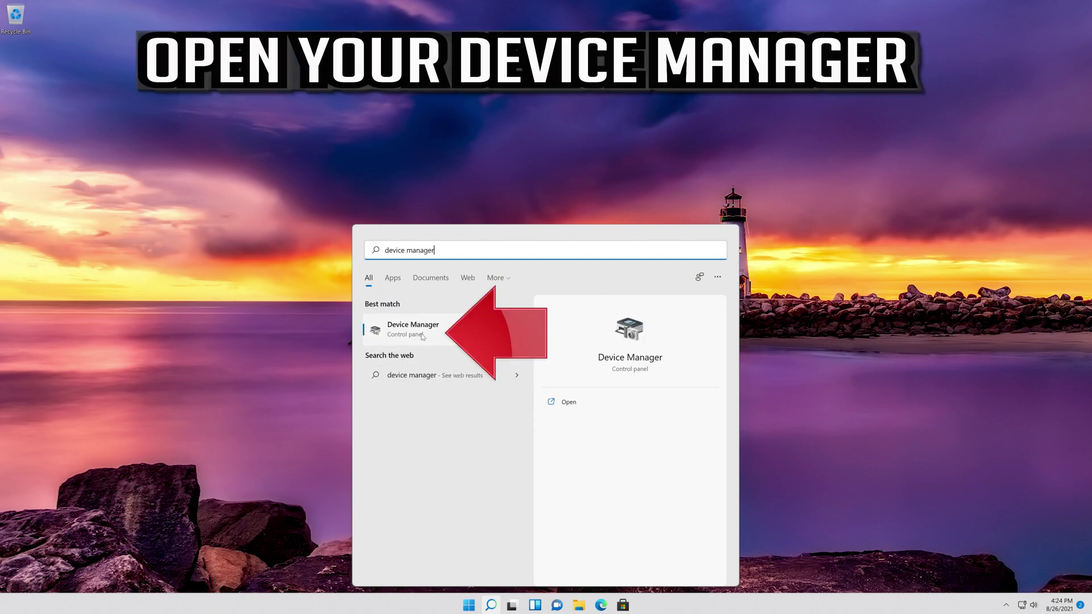
left_click(424, 336)
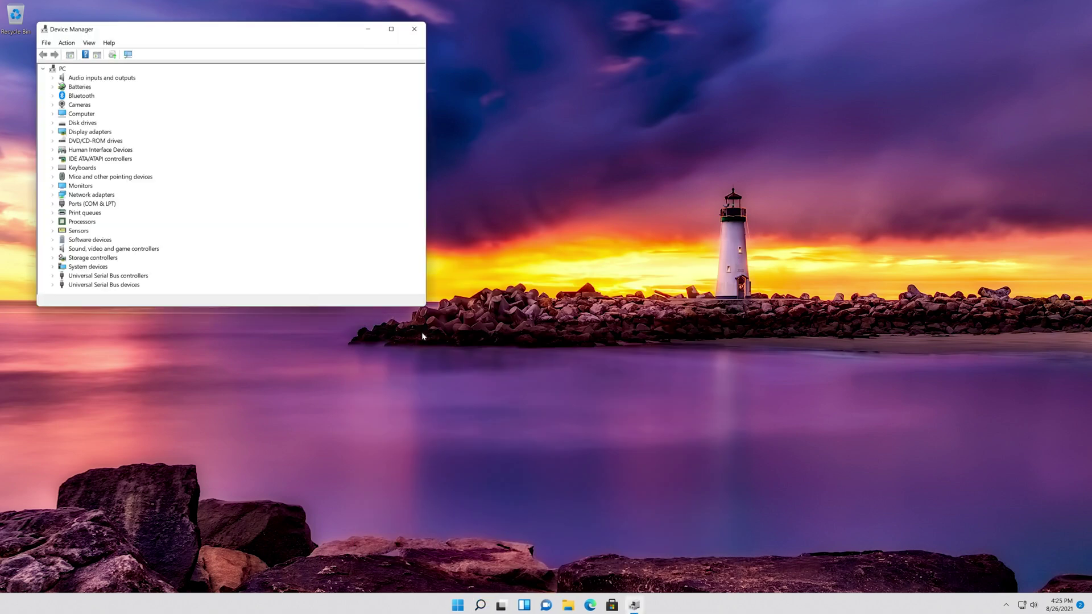
Step: Centre the window and open Properties for the first Integrated Webcam under Cameras
mouse_move(249, 33)
left_mouse_down()
mouse_move(726, 142)
mouse_move(607, 152)
left_mouse_up()
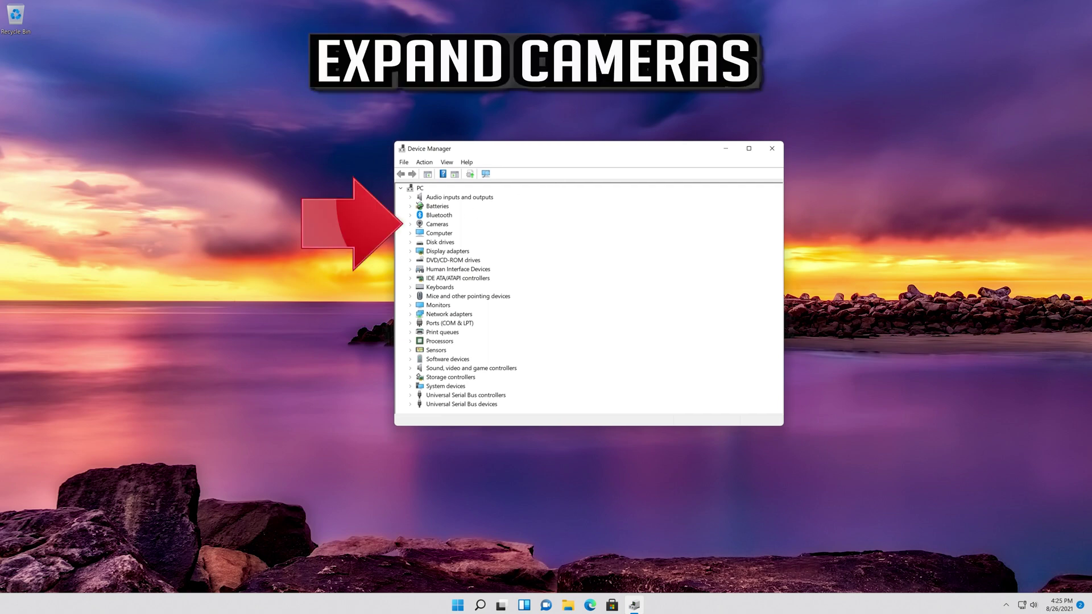
left_click(411, 224)
left_click(439, 235)
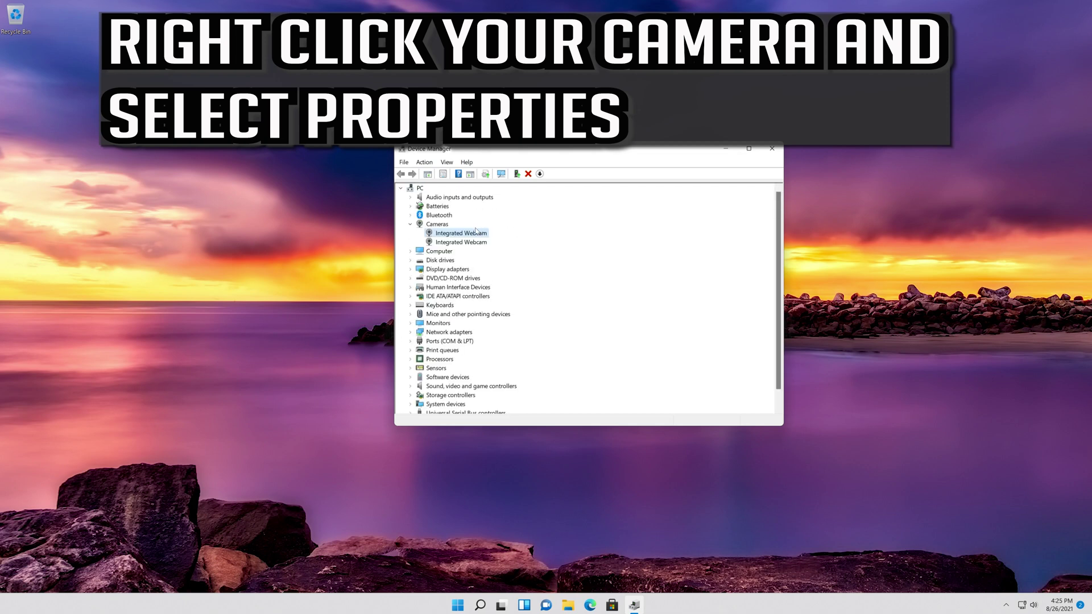
right_click(474, 233)
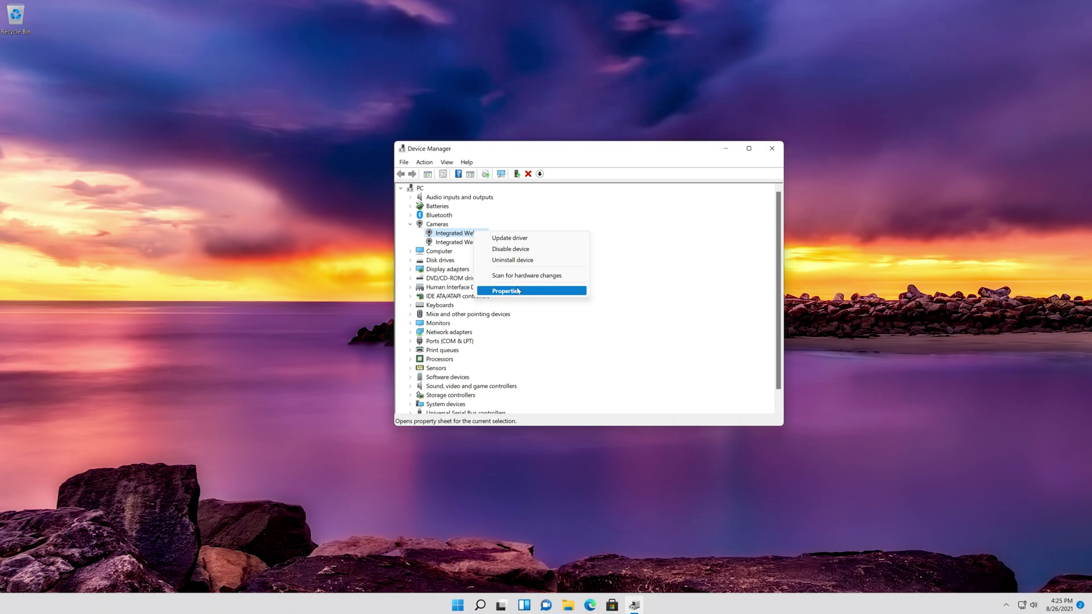
left_click(518, 291)
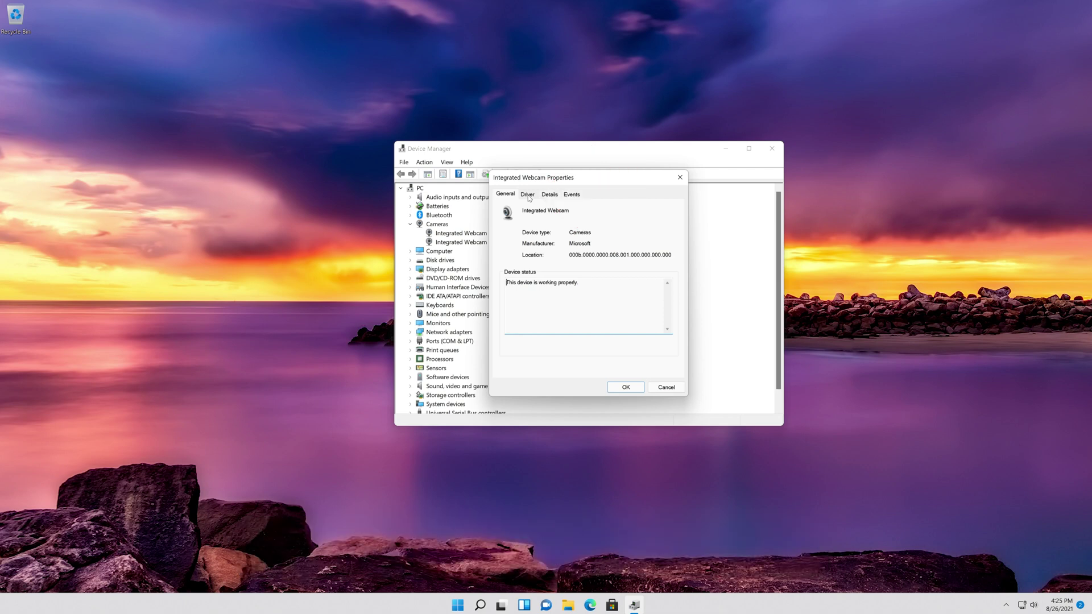
Step: Launch the Update Driver wizard from the webcam's Driver tab
left_click(528, 194)
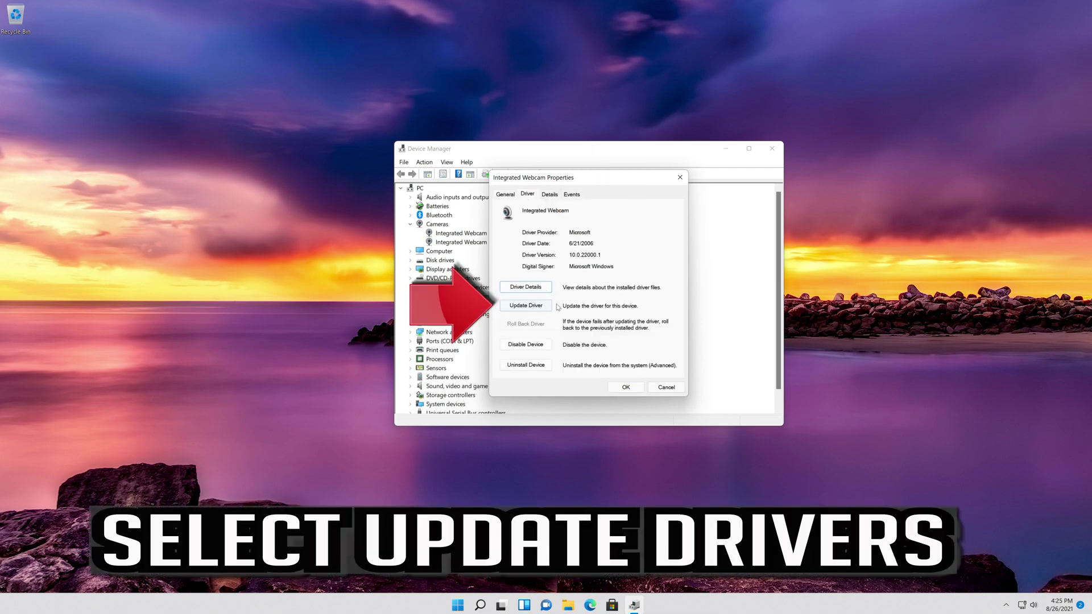
left_click(523, 306)
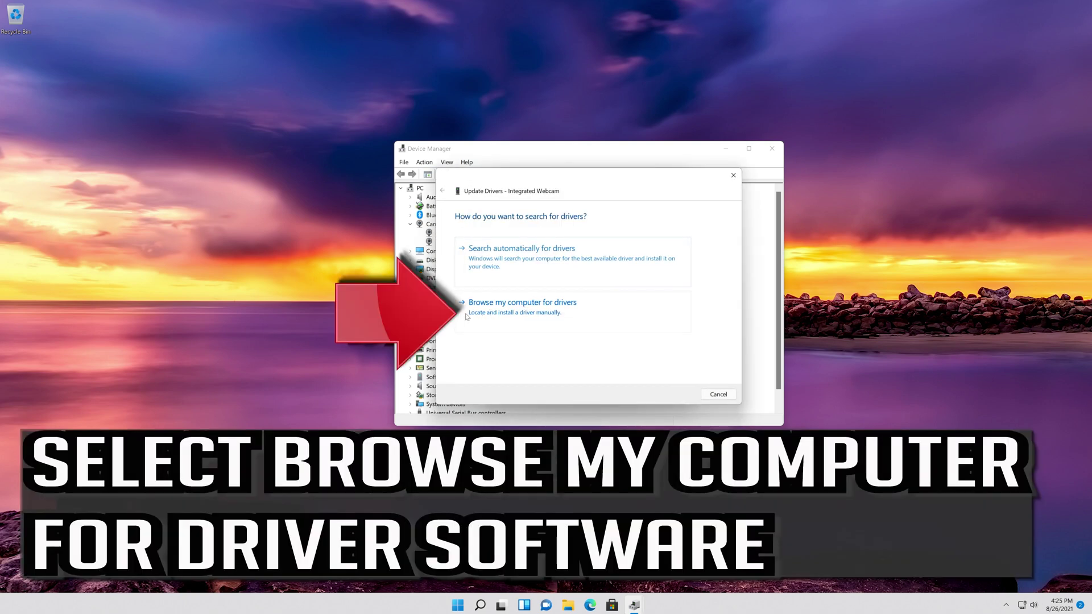
Step: Install the USB Video Device driver from the local list, then close Properties and Device Manager
left_click(513, 321)
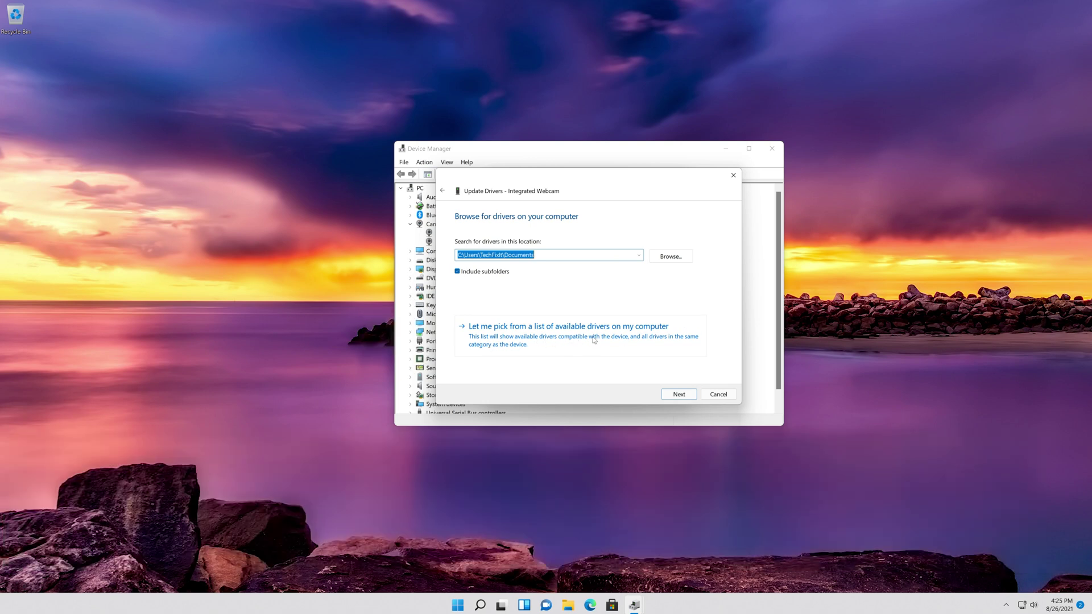
left_click(594, 340)
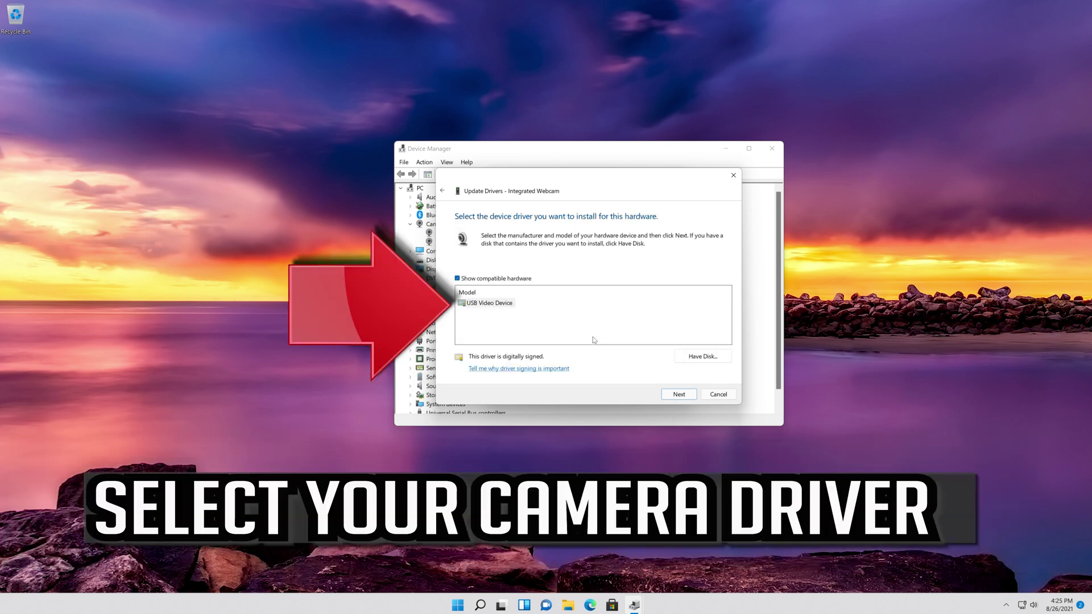
left_click(494, 306)
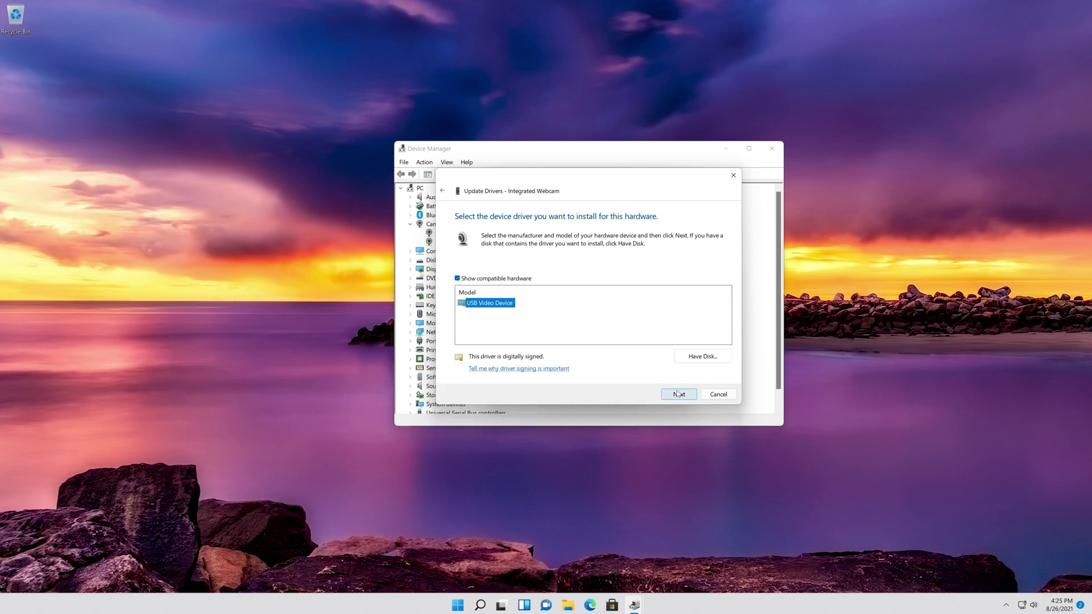
left_click(678, 394)
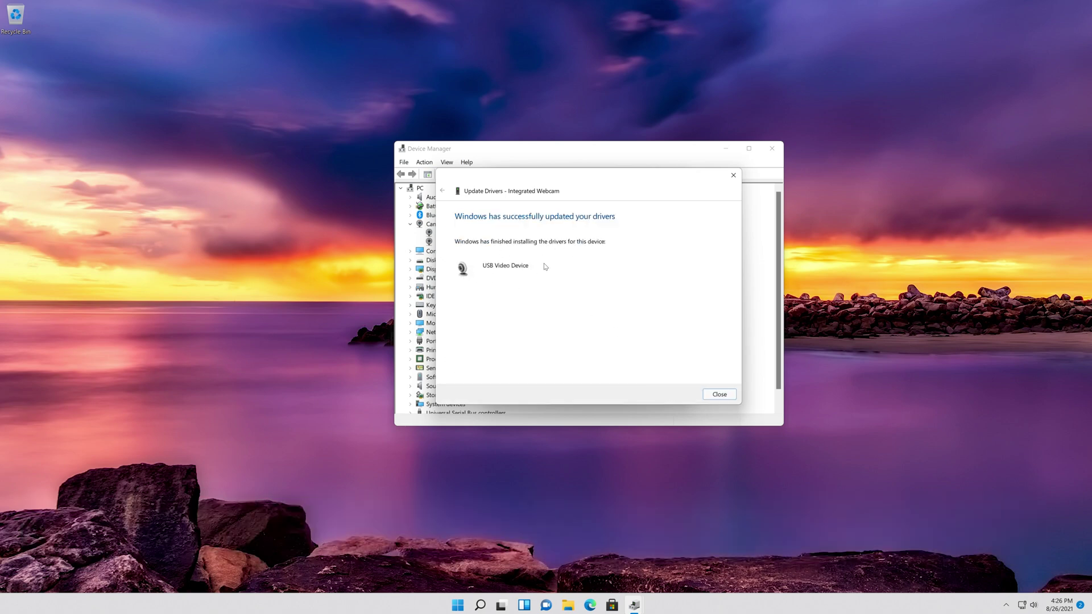
left_click(711, 394)
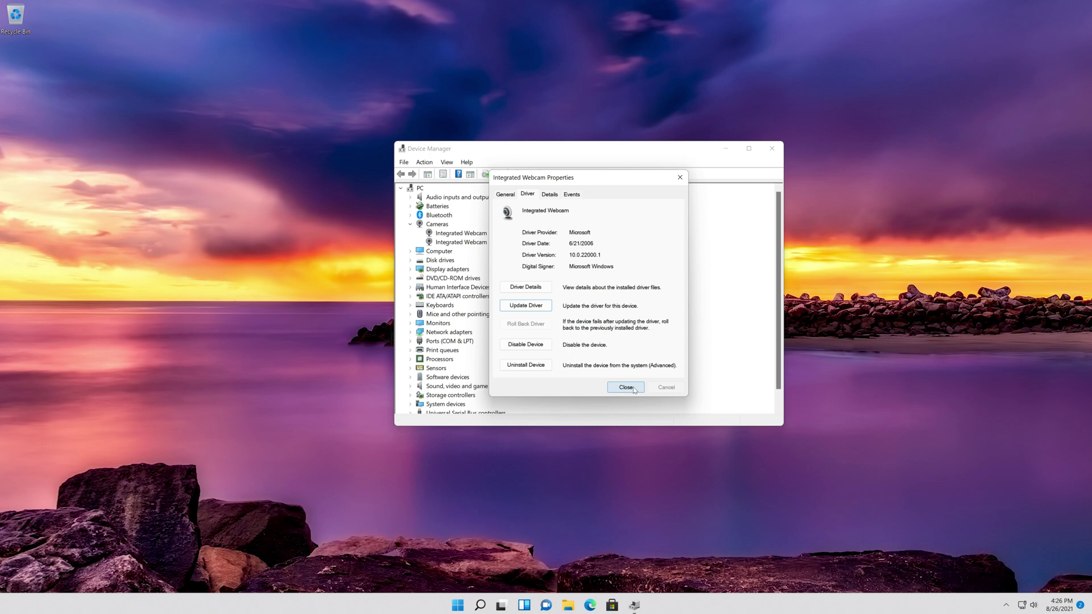
left_click(626, 387)
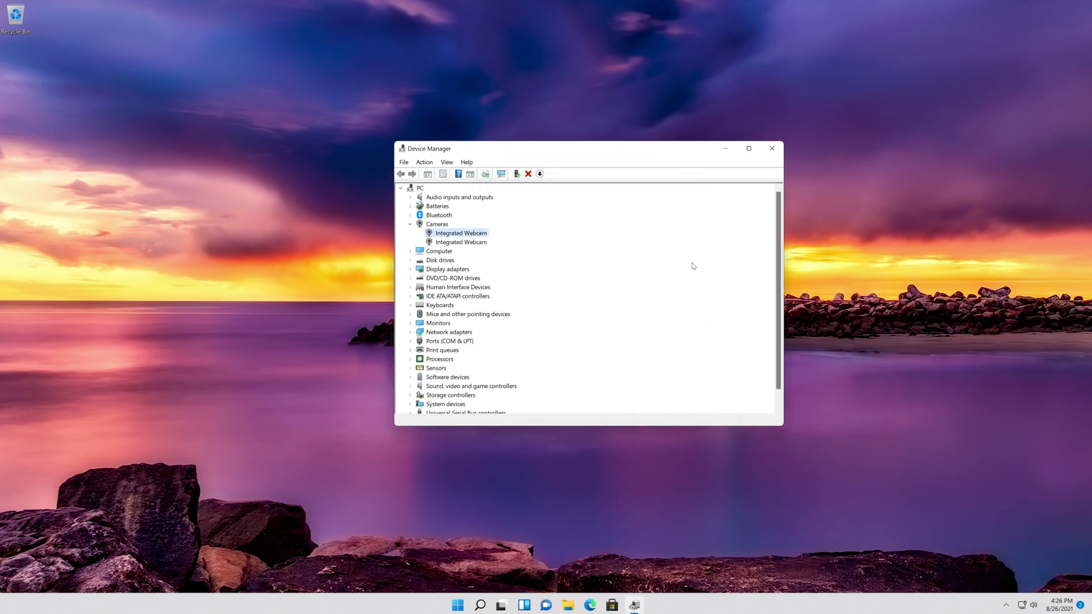
left_click(771, 149)
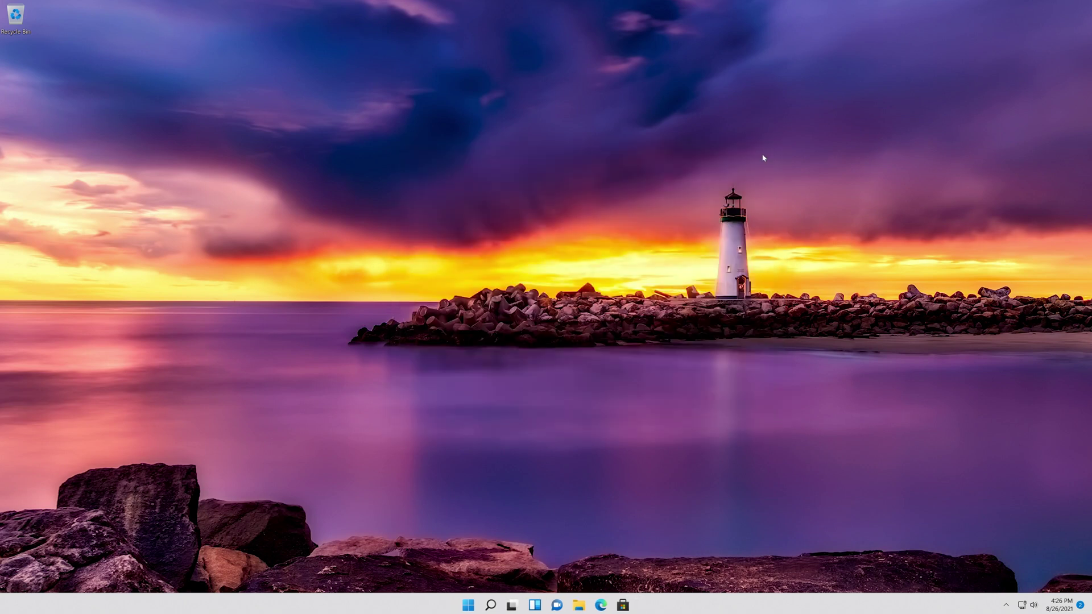
Step: Open the Start menu from the taskbar
left_click(468, 605)
Step: Search 'device manager' in Start and launch the Device Manager result
key("super")
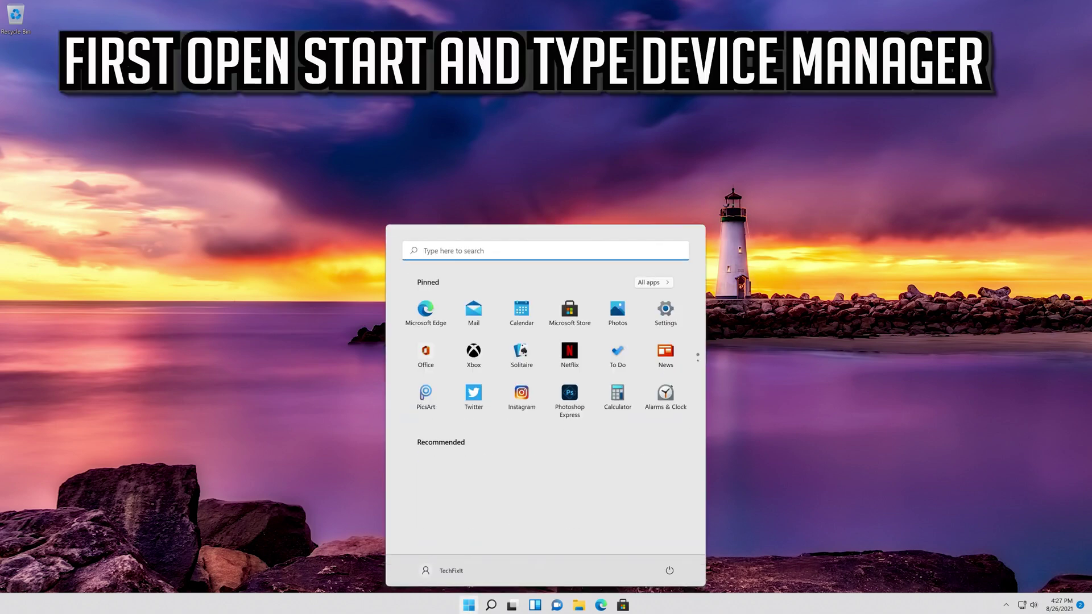
type("device")
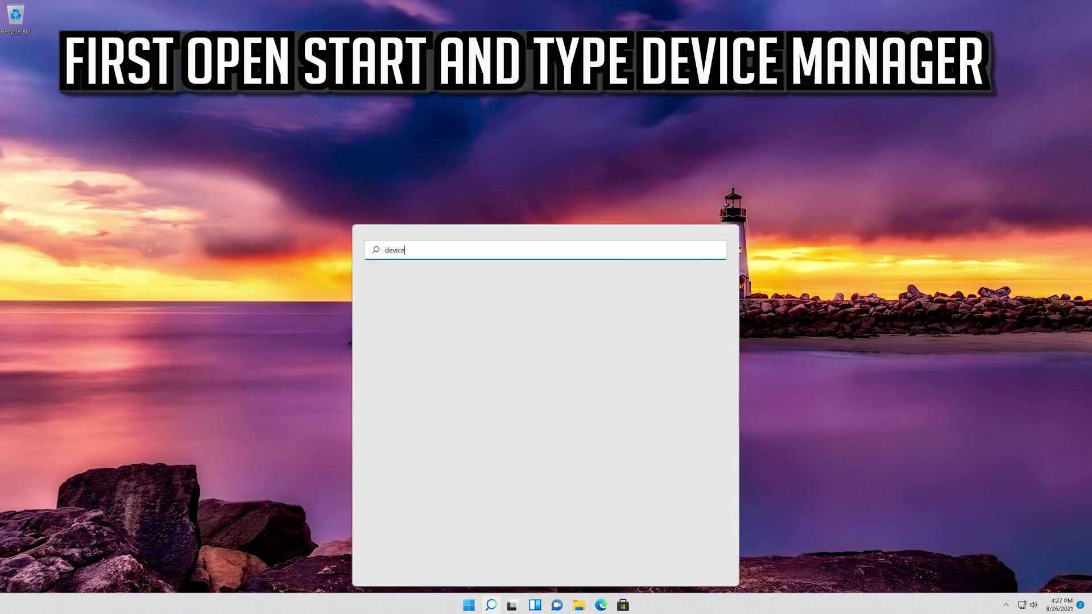
type(" manager")
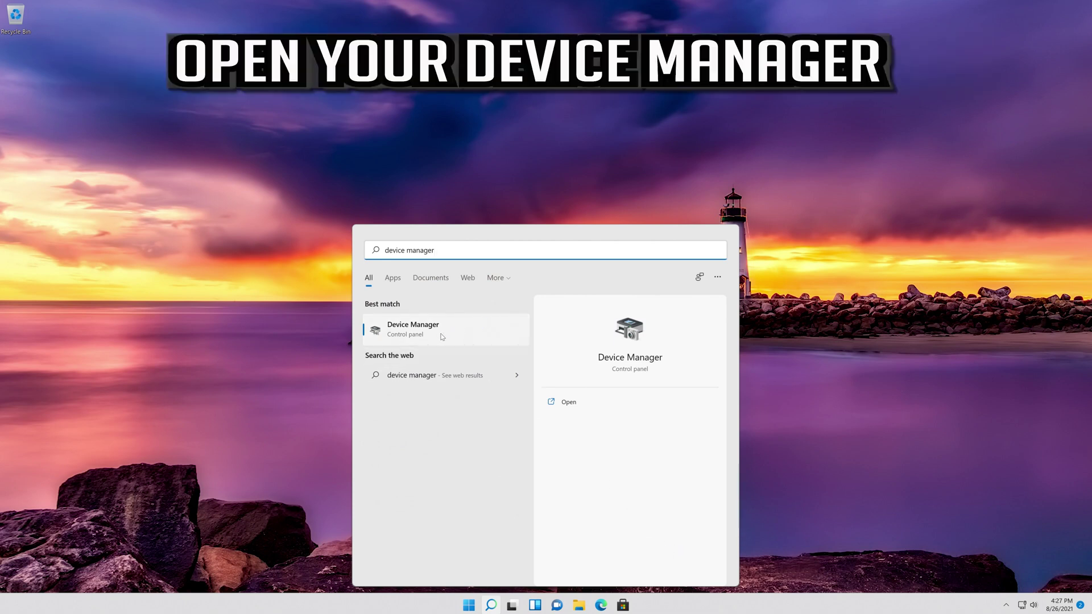
left_click(443, 336)
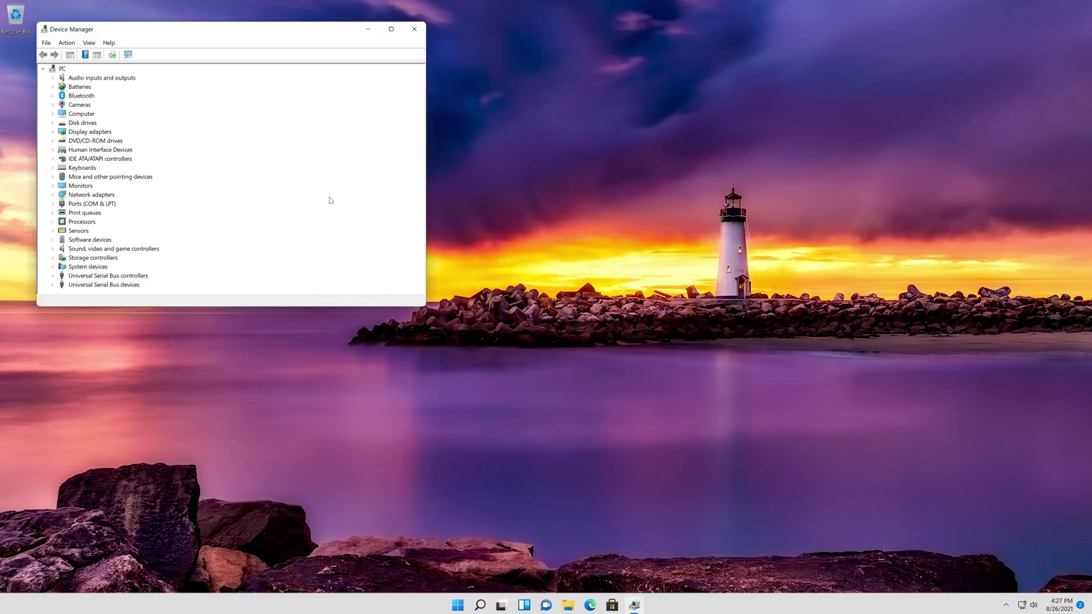
Step: Centre the window, expand Cameras and open the first Integrated Webcam's Properties
left_click_drag(218, 38, 523, 141)
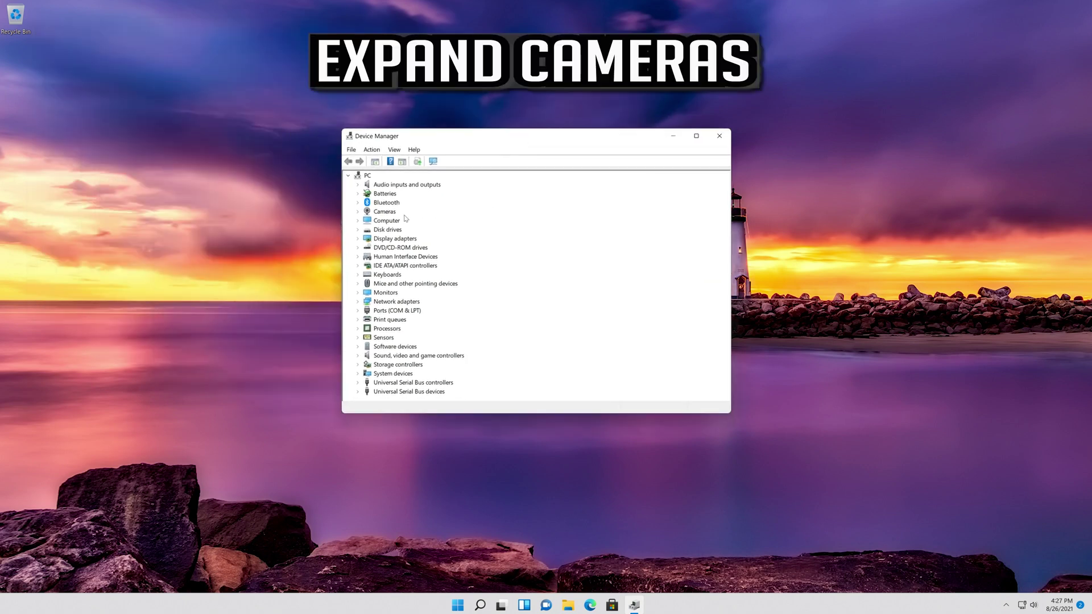
left_click(358, 211)
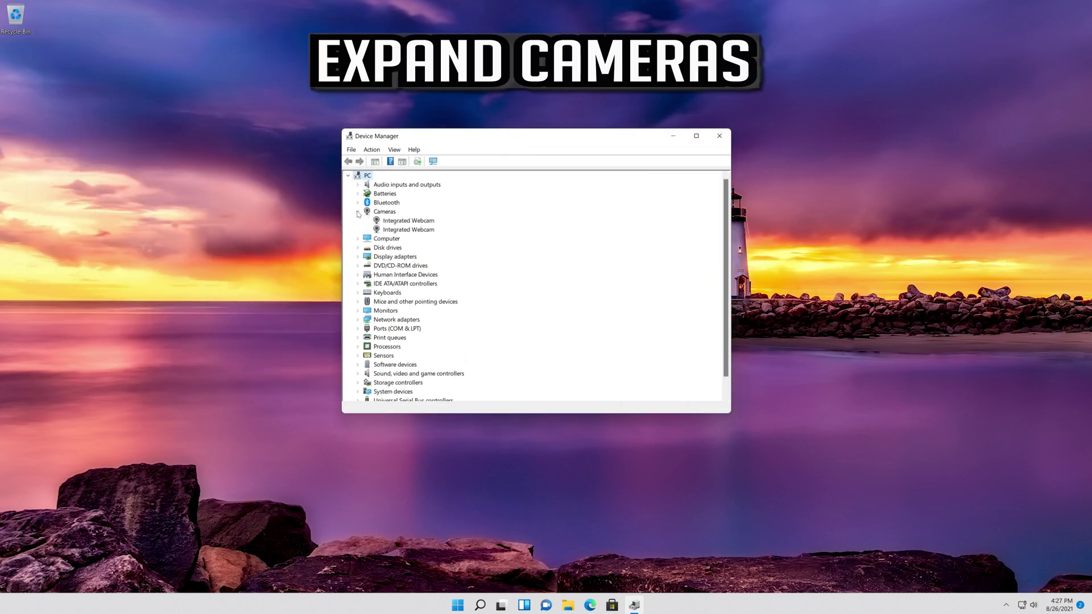
right_click(419, 222)
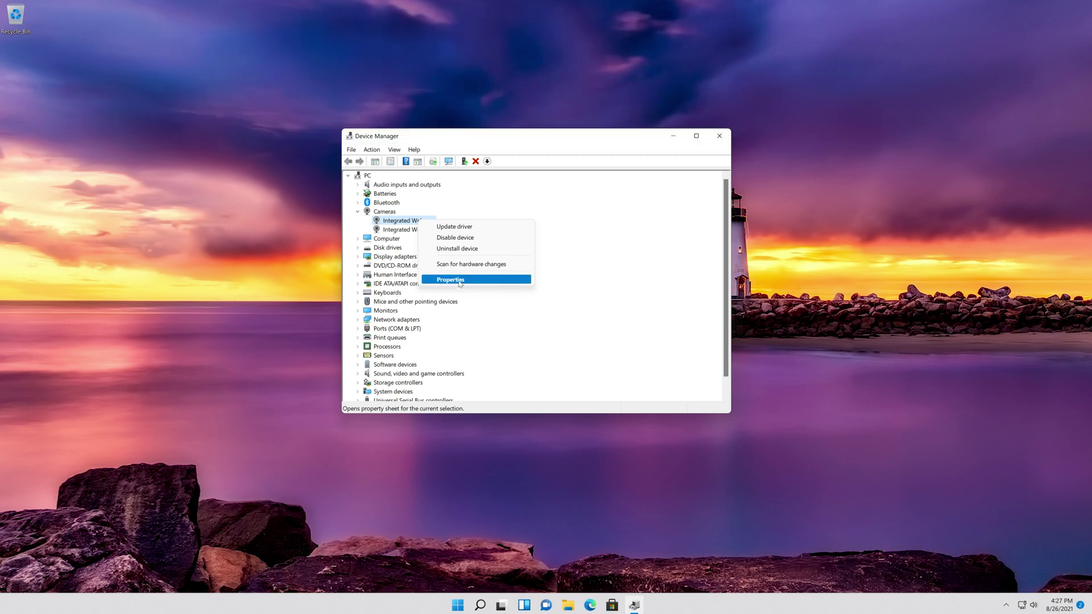
left_click(461, 281)
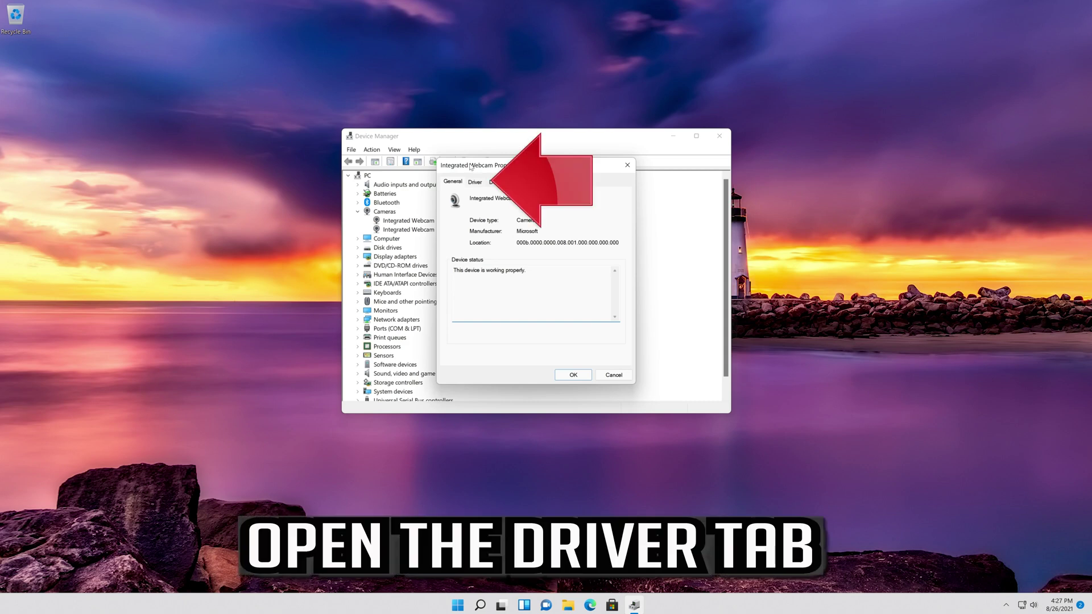
Step: Uninstall the Integrated Webcam from its Driver tab and confirm the removal
left_click(481, 183)
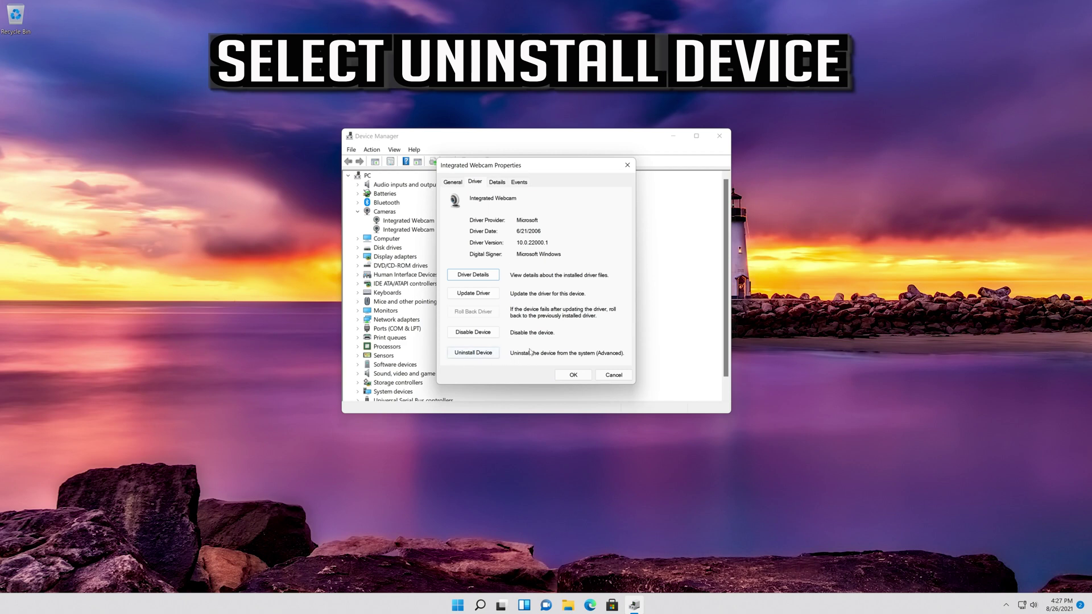
left_click(476, 353)
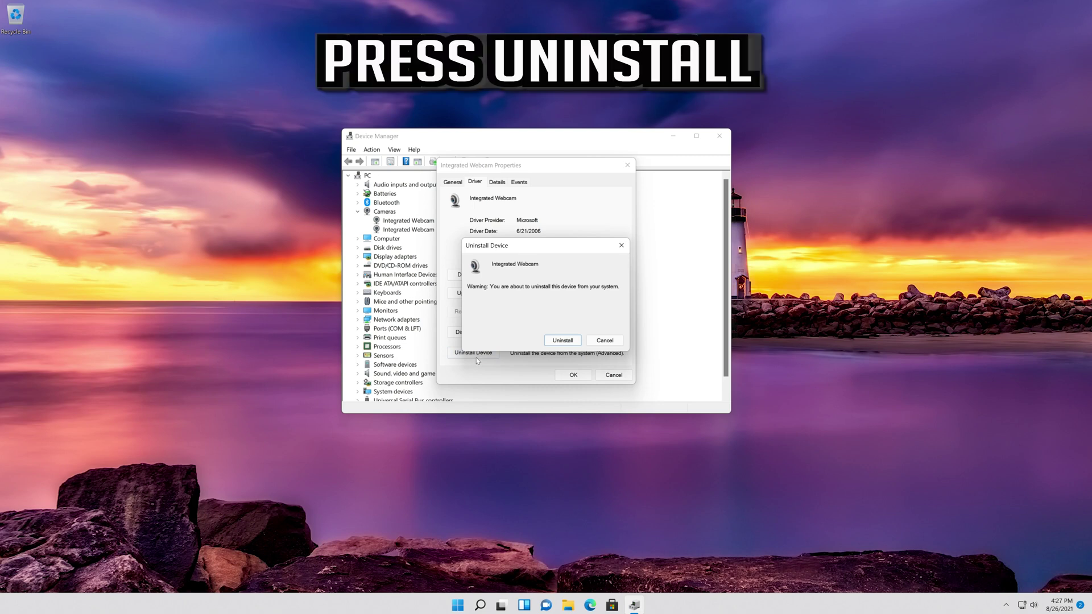
left_click(564, 342)
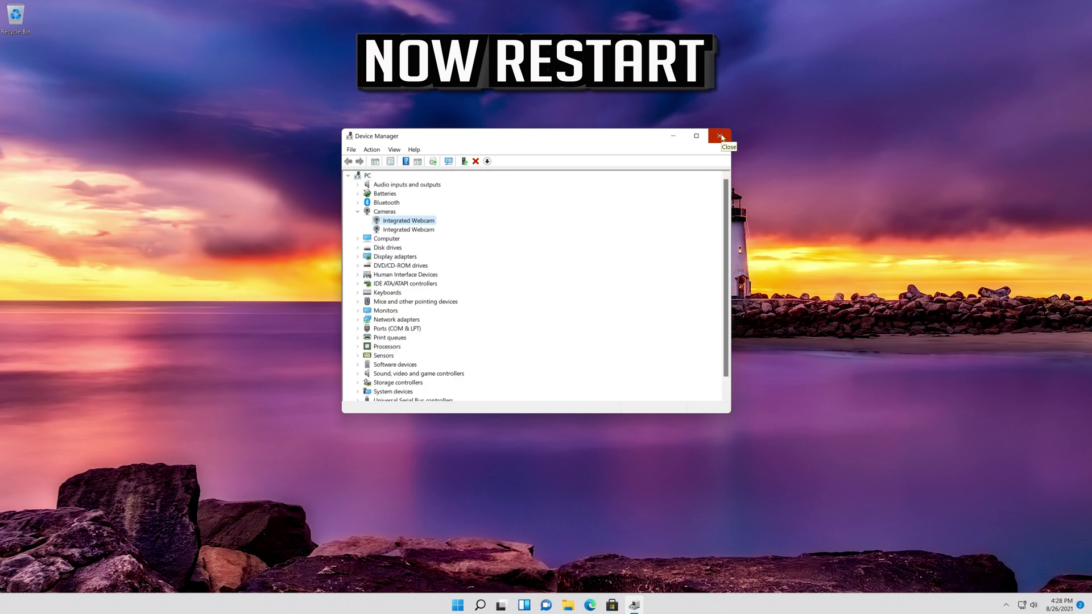
Step: Close Device Manager and bring up the Start menu to restart
left_click(720, 136)
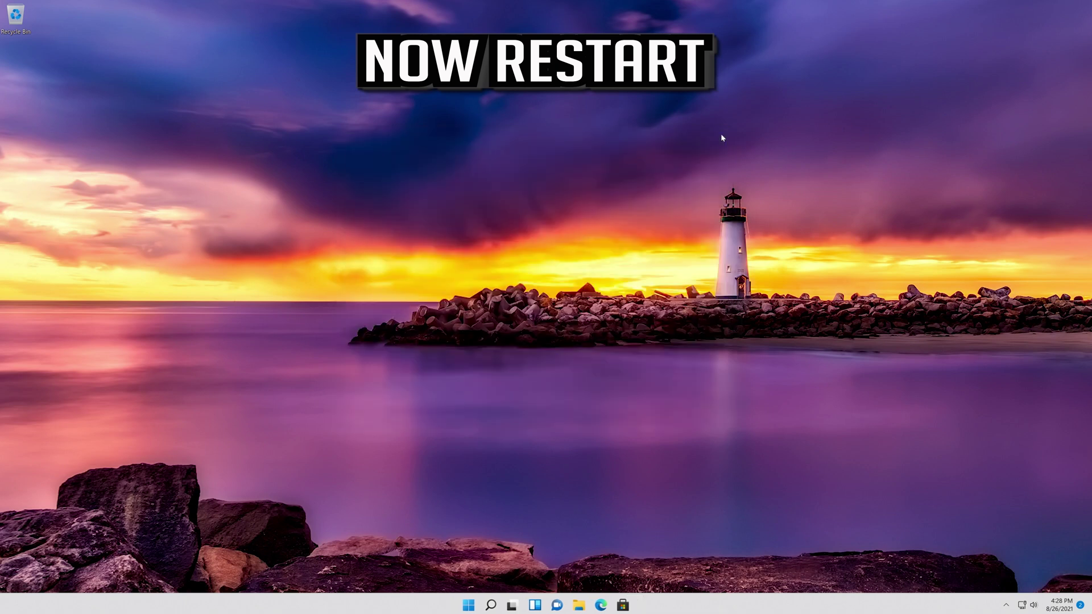
left_click(469, 605)
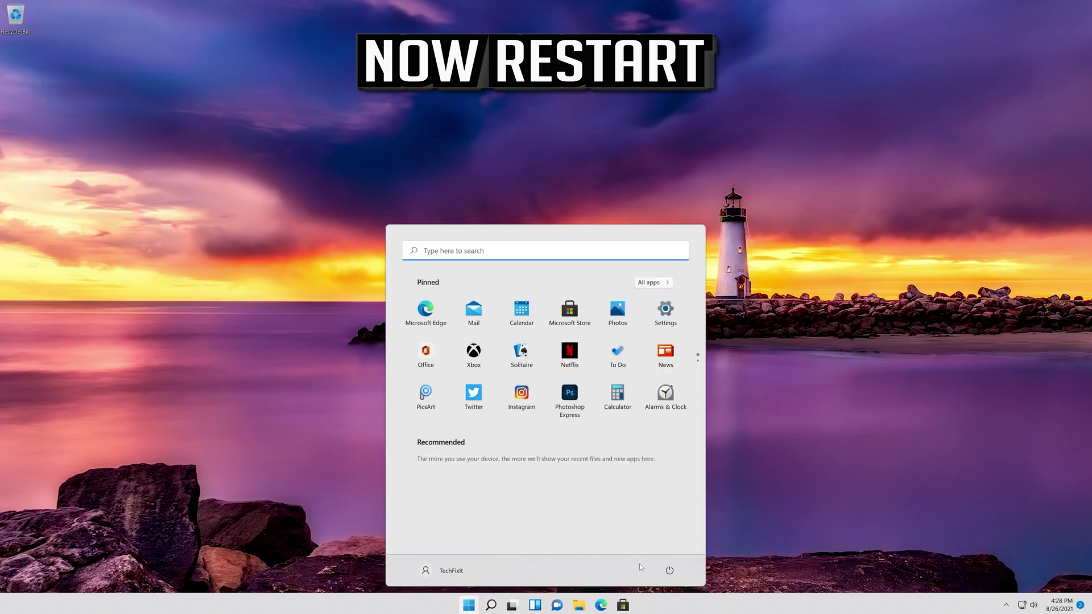